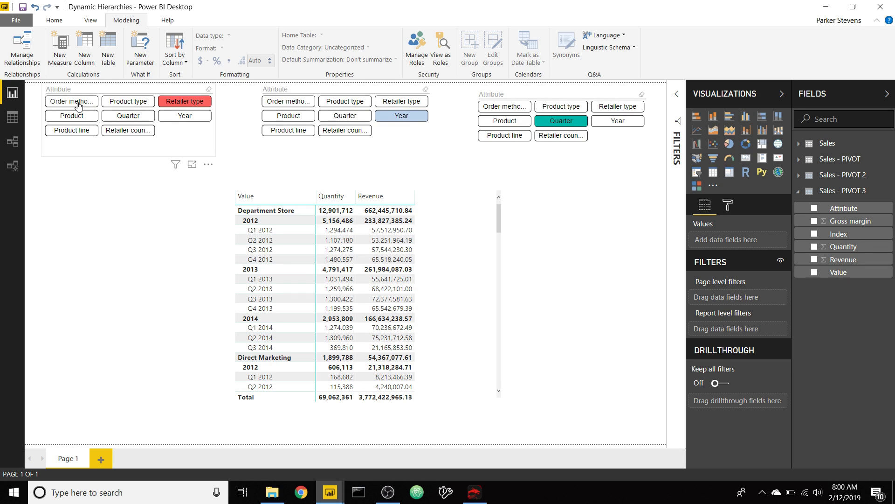
# Set the three hierarchy-level slicers to Order method type, Quarter and Product, in that order.
pyautogui.click(78, 104)
pyautogui.click(345, 116)
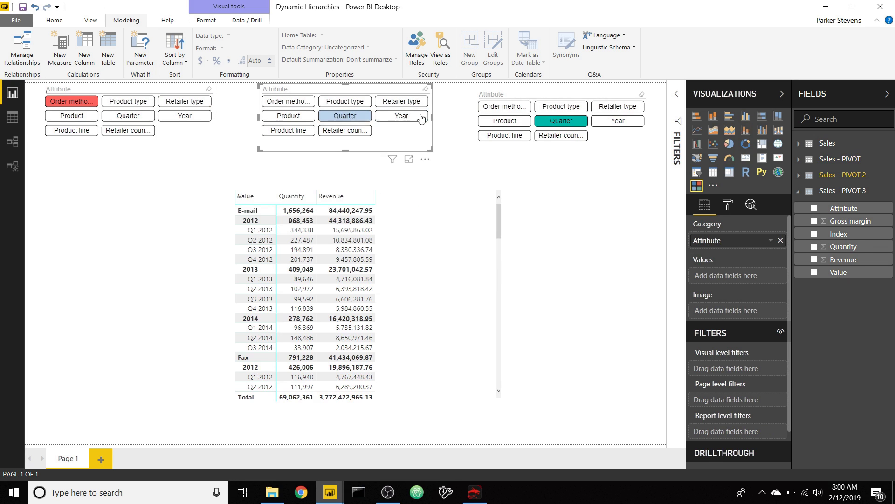
pyautogui.click(505, 121)
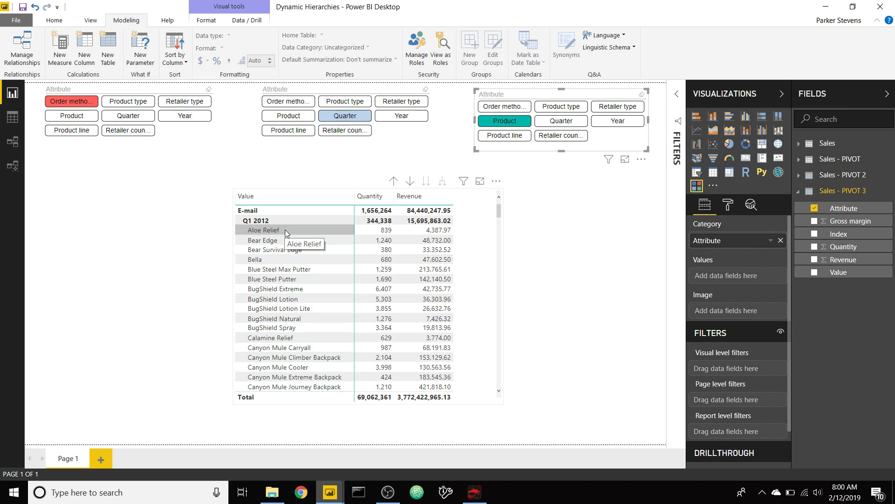
# Switch the hierarchy slicers to Product type for the first level, Product line for the second and Year for the third.
pyautogui.click(139, 105)
pyautogui.click(290, 132)
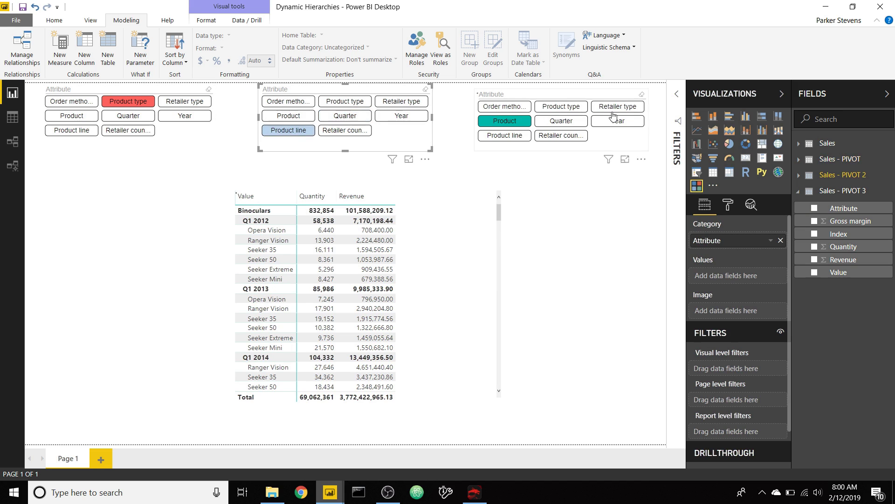
pyautogui.click(614, 119)
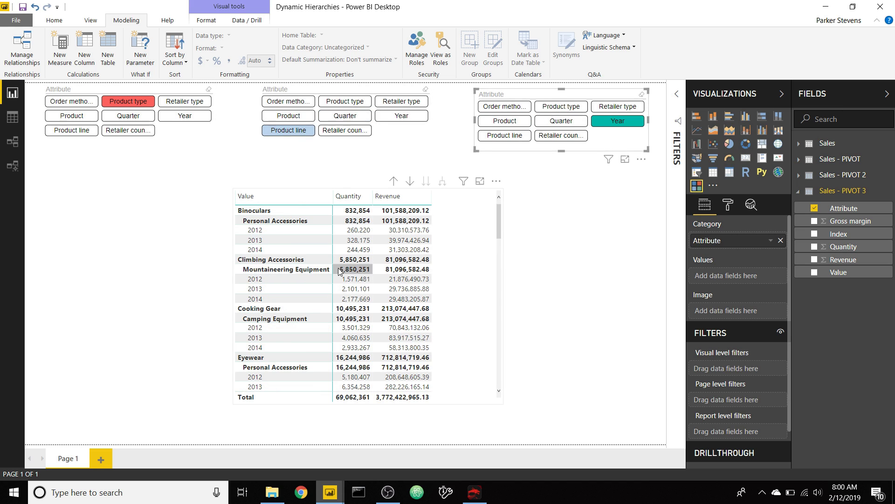
# Move the matrix below the first slicer and paste a copy of it into the empty space beside it.
pyautogui.click(471, 212)
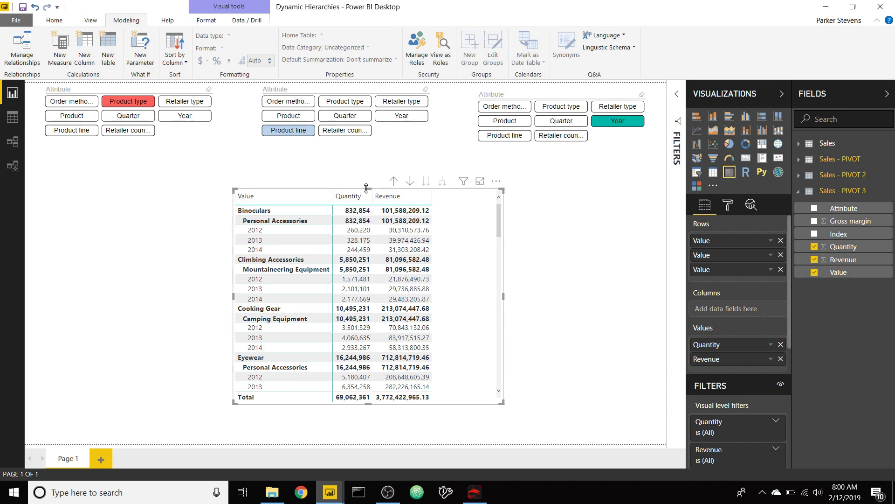
pyautogui.click(278, 188)
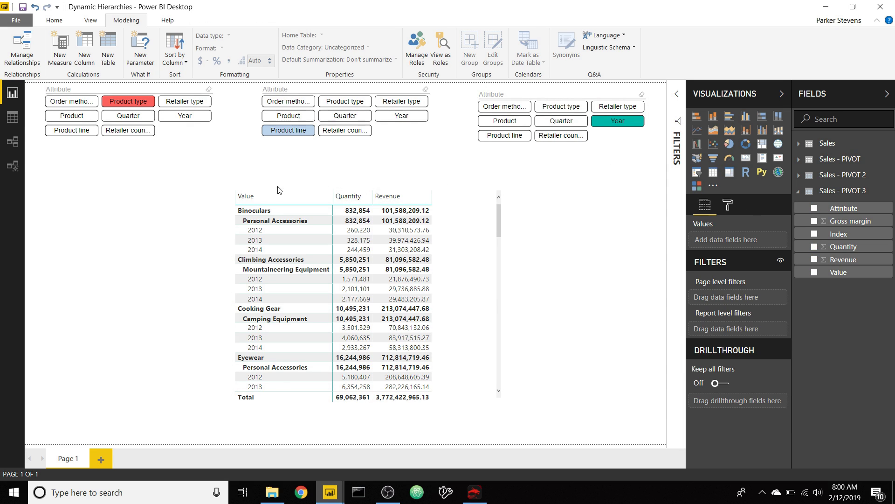
pyautogui.click(453, 201)
pyautogui.moveTo(463, 192); pyautogui.dragTo(246, 182)
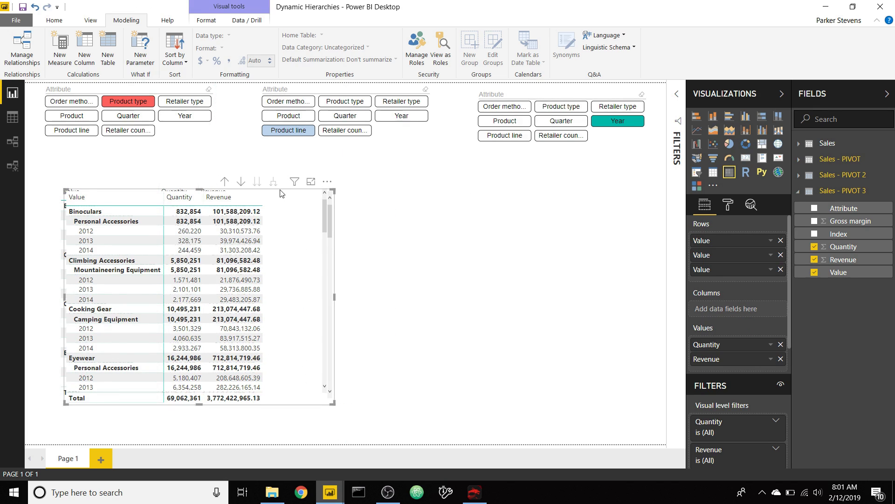
pyautogui.hotkey('ctrl', 'v')
pyautogui.moveTo(291, 226); pyautogui.dragTo(592, 177)
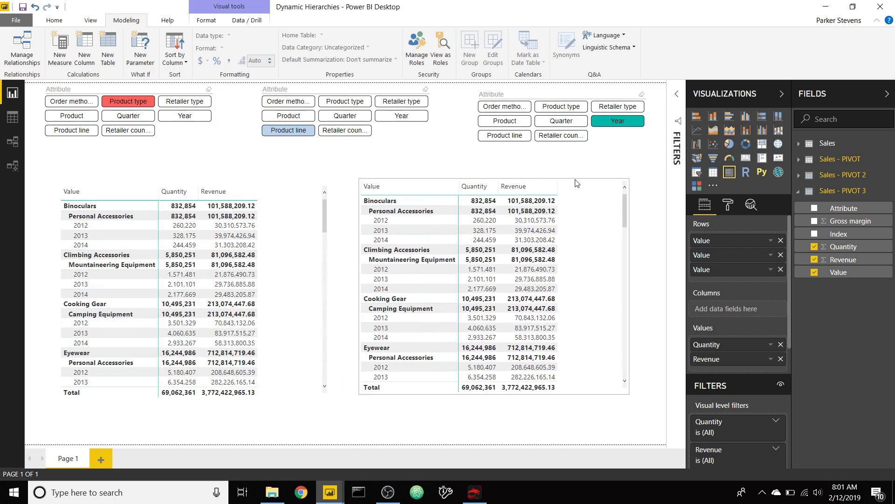
# Convert the copied matrix to a line and stacked column chart with Revenue as line values, and drill up to the first level.
pyautogui.click(748, 133)
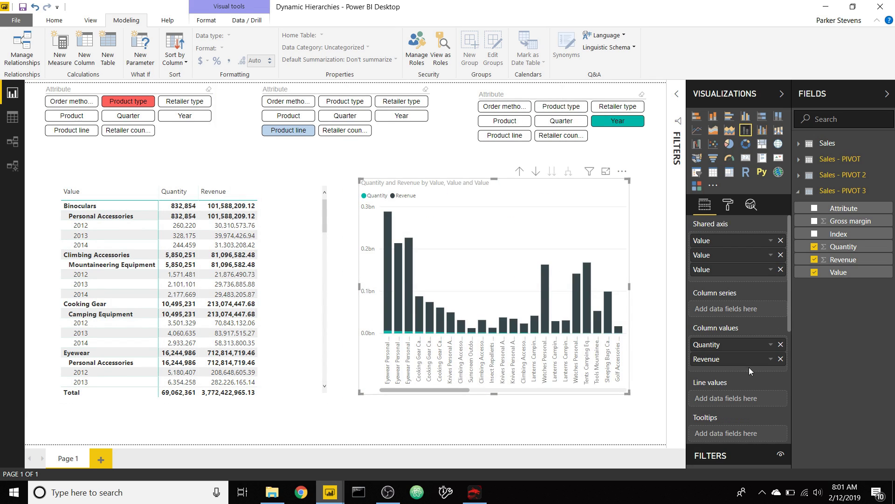
pyautogui.moveTo(745, 367); pyautogui.dragTo(740, 403)
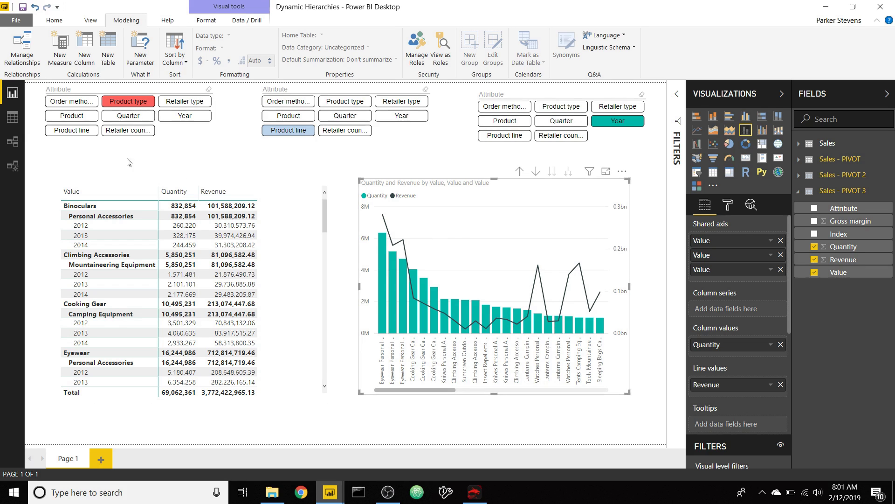
pyautogui.click(519, 173)
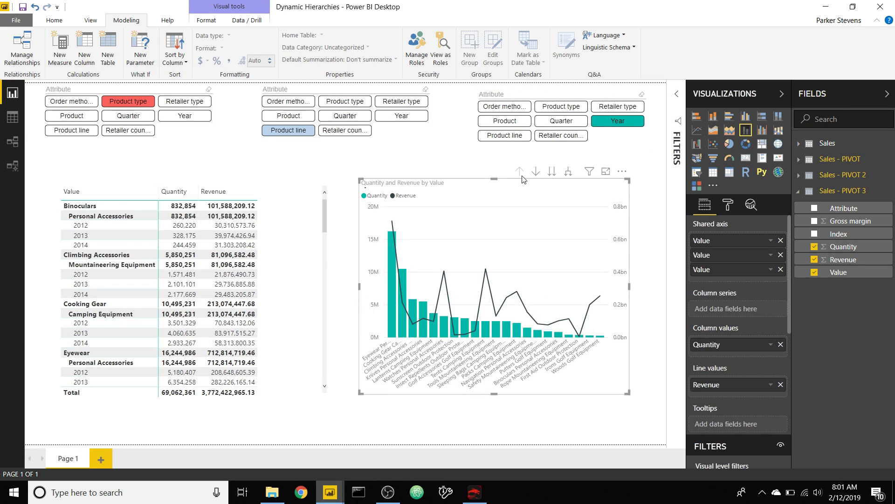
# Set the first-level slicer to Order method type and the second-level slicer to Product.
pyautogui.click(85, 105)
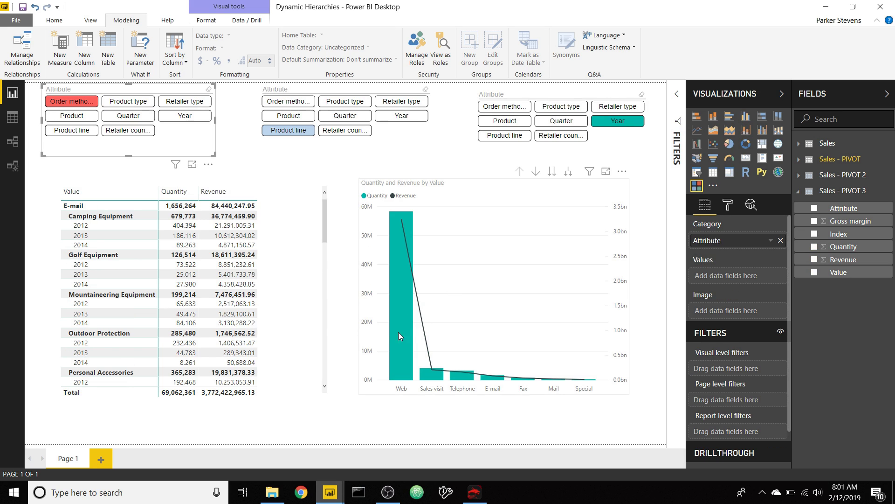
pyautogui.click(299, 121)
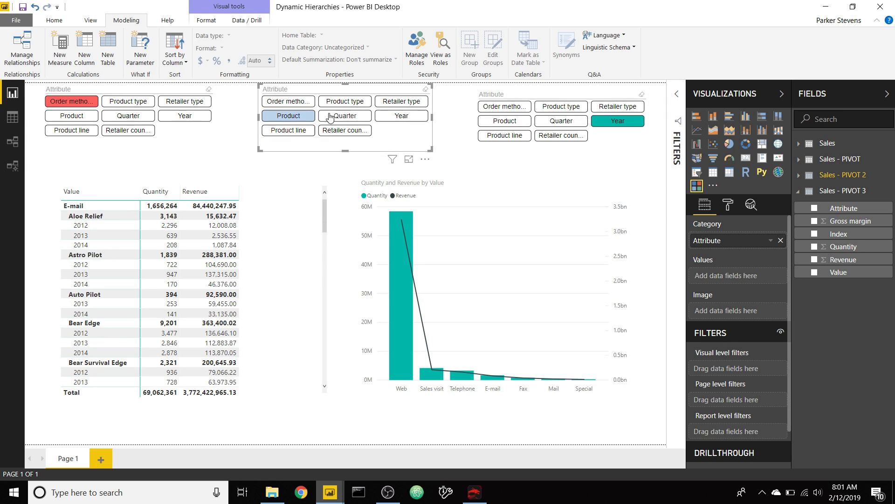
# Take the chart down two levels to the third hierarchy level and set the third-level slicer to Quarter.
pyautogui.click(553, 173)
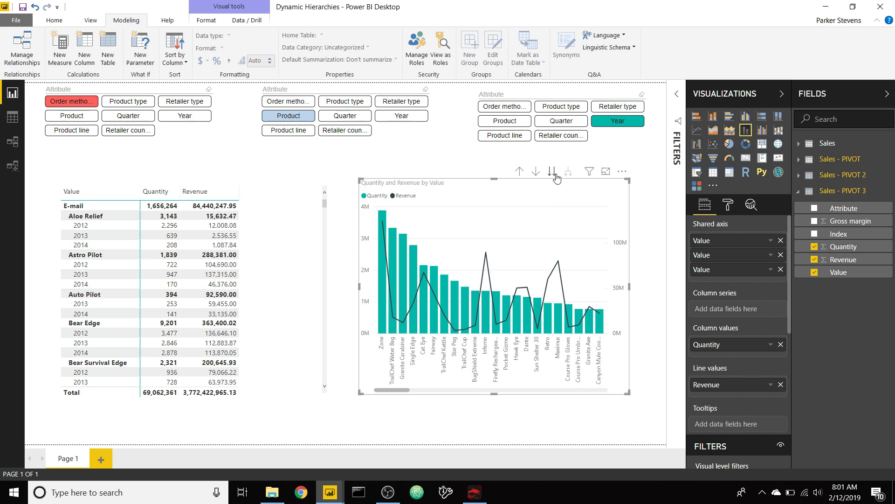
pyautogui.click(554, 173)
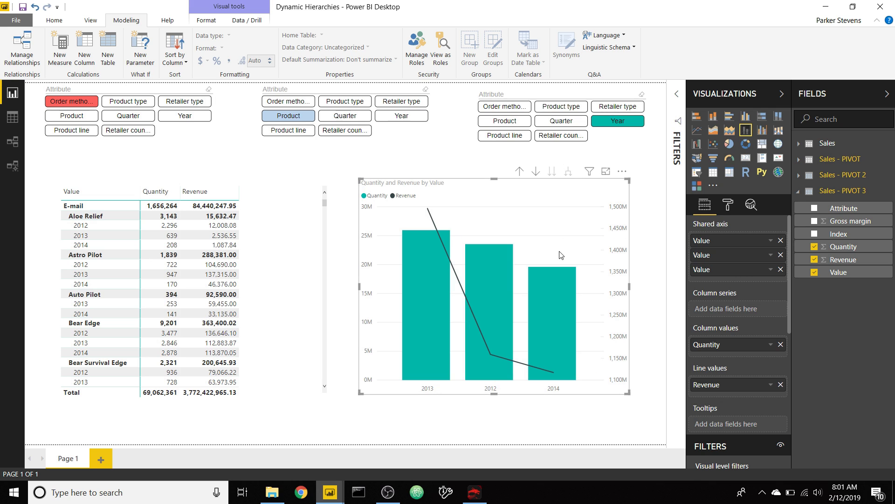
pyautogui.click(567, 124)
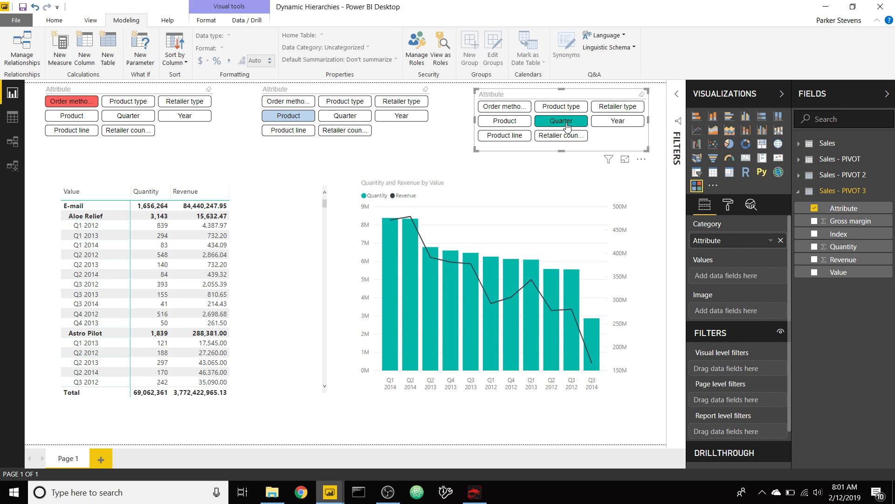
# Switch to the Dynamic Hierarchies - Demo file and open its queries in the Power Query Editor.
pyautogui.moveTo(331, 491)
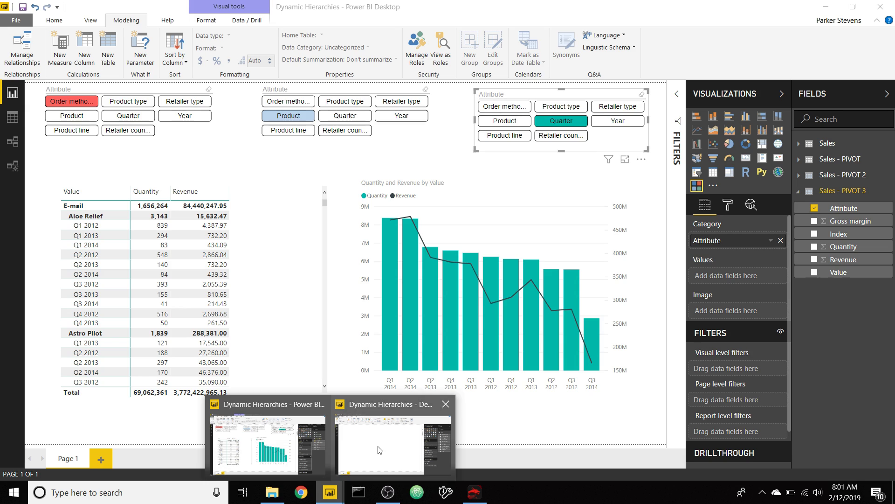
pyautogui.click(381, 447)
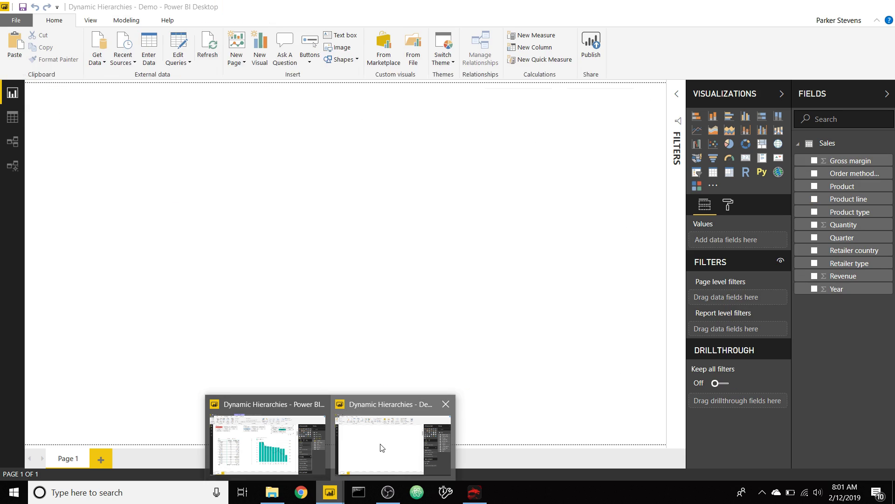
pyautogui.click(176, 47)
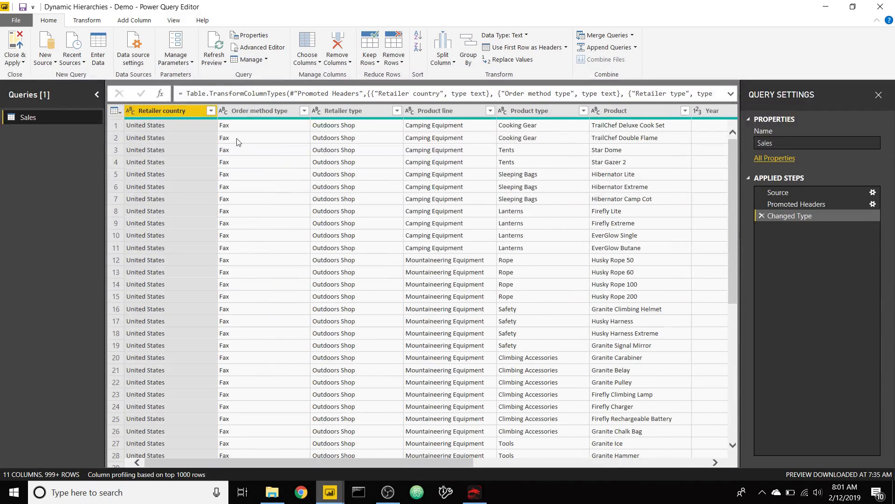
# Review the Sales query's columns and add an index column that starts from 1.
pyautogui.click(194, 116)
pyautogui.hscroll(5, 415, 174)
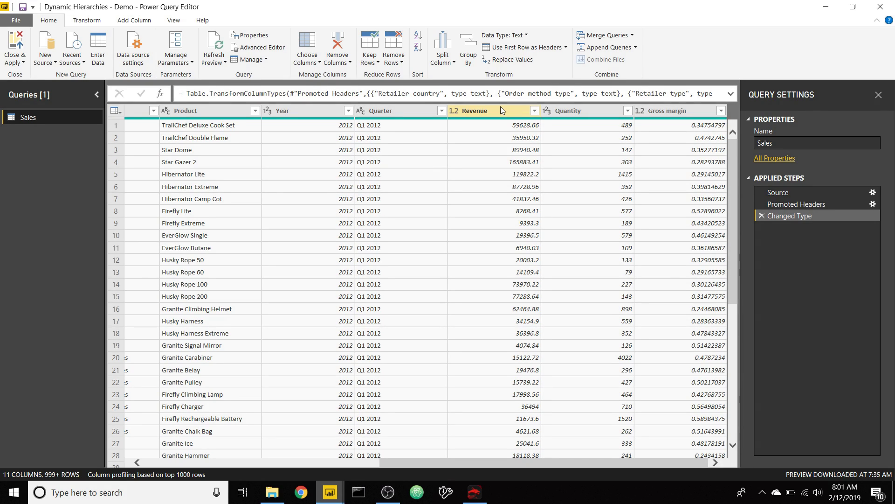
pyautogui.hscroll(-10, 630, 182)
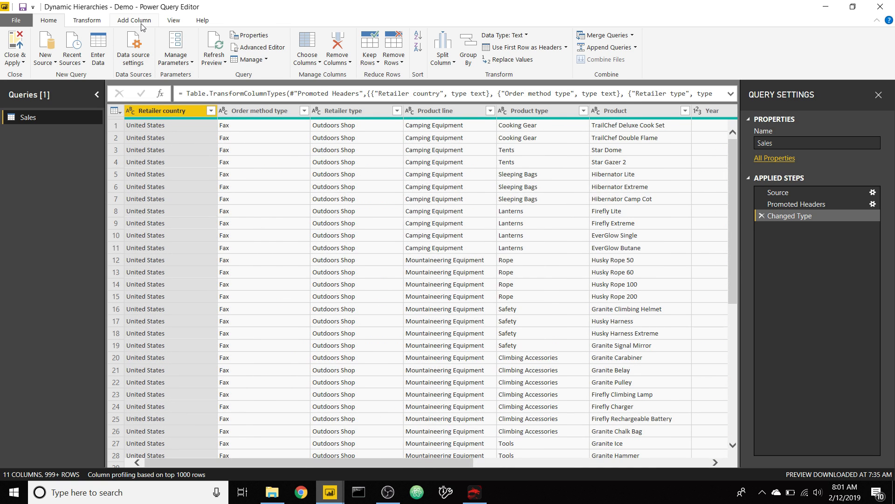
pyautogui.click(142, 25)
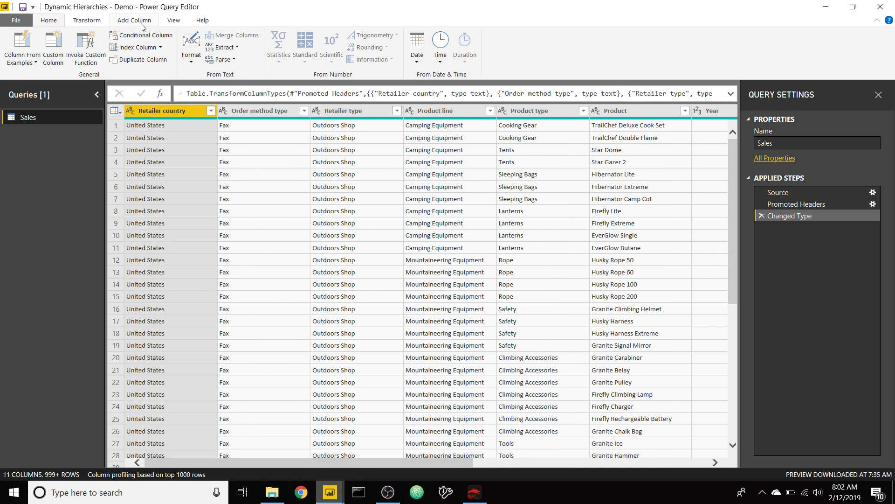
pyautogui.click(160, 48)
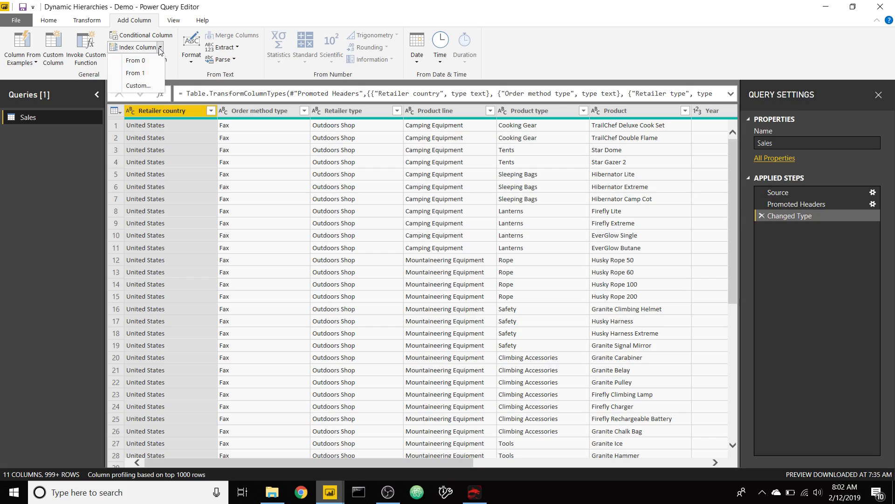
pyautogui.click(142, 73)
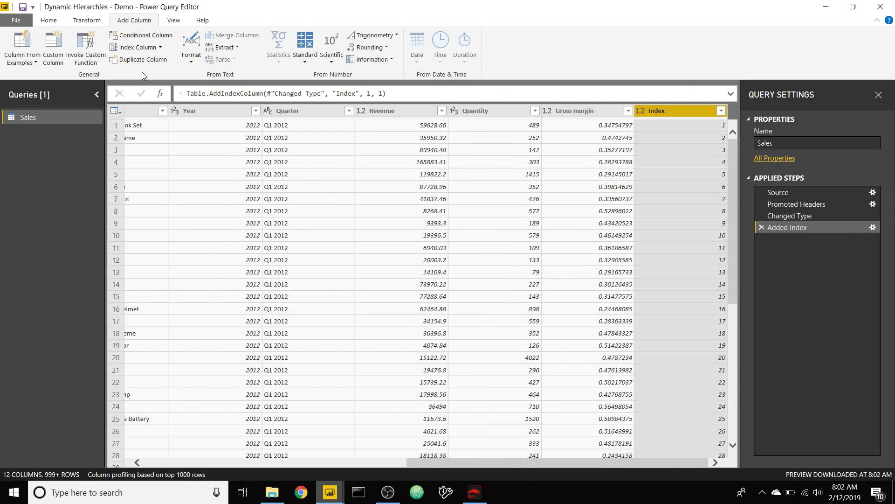
# Move the Index column to the beginning of the Sales table.
pyautogui.rightClick(694, 111)
pyautogui.moveTo(752, 340)
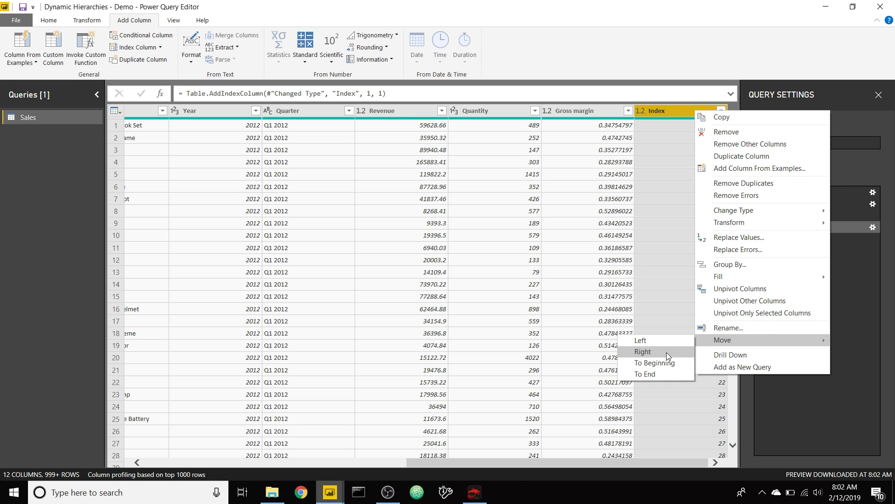
pyautogui.click(648, 363)
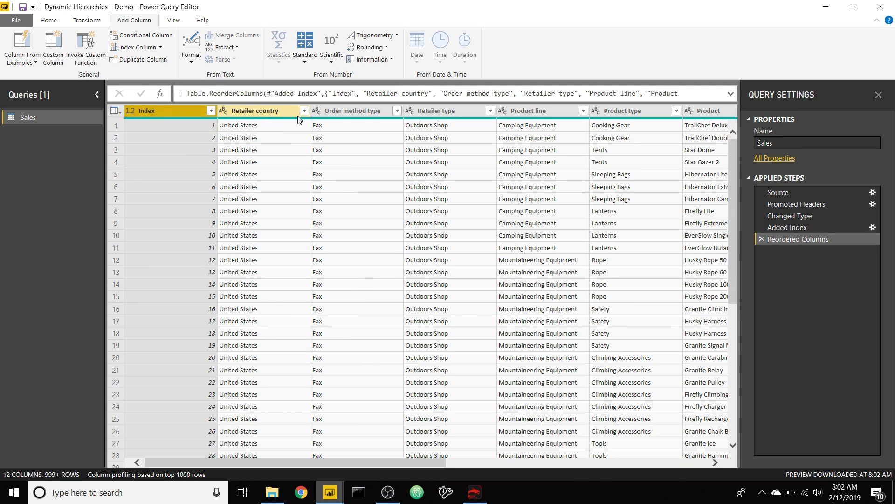
# Create a new query that references the Sales query.
pyautogui.hscroll(5, 328, 132)
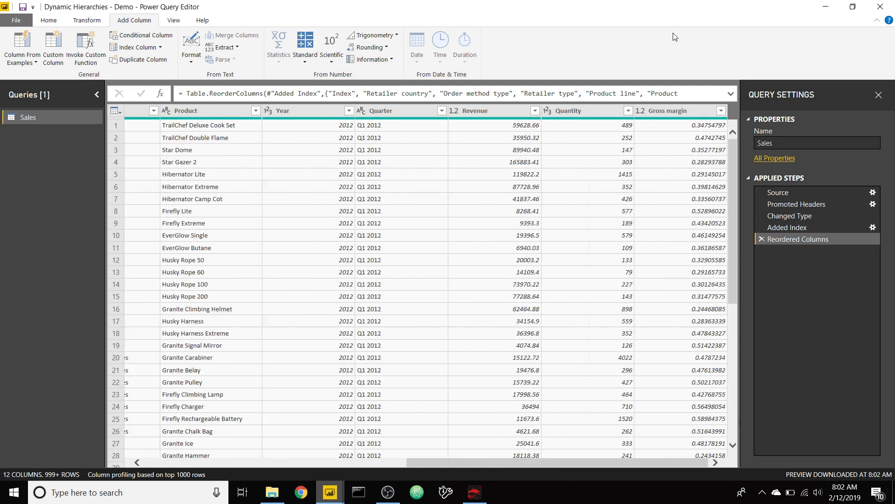
pyautogui.hscroll(-5, 536, 216)
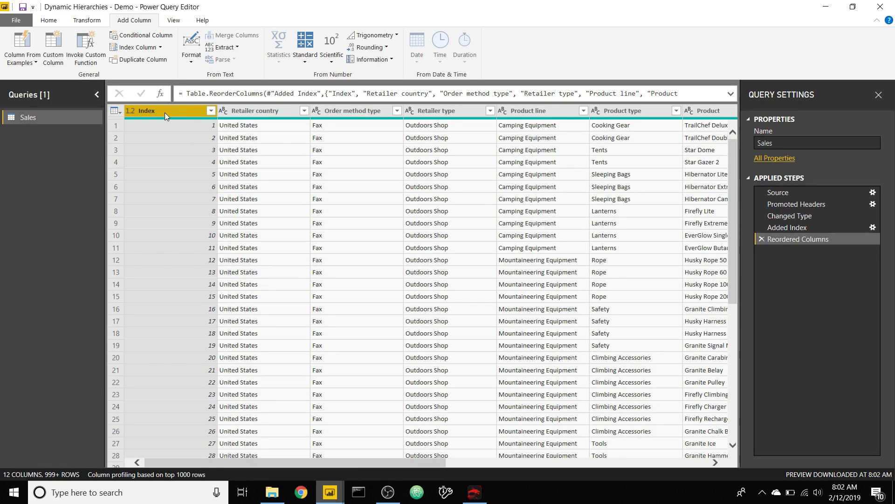
pyautogui.rightClick(27, 118)
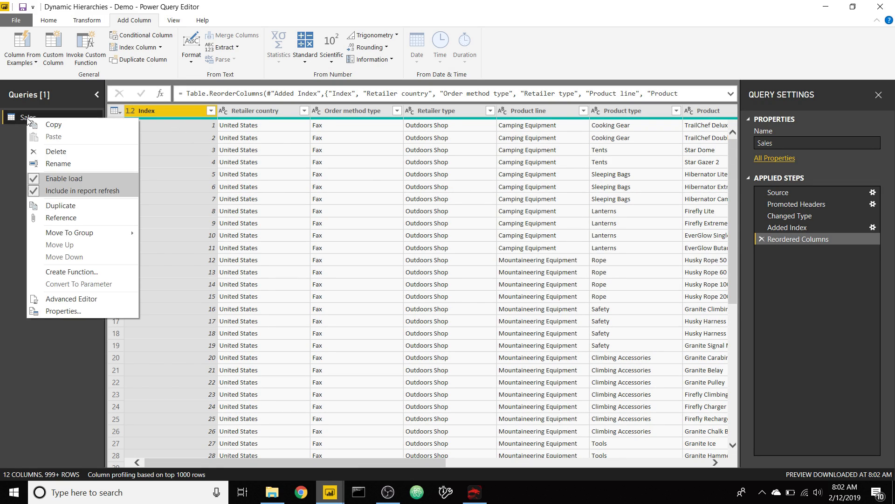
pyautogui.click(63, 218)
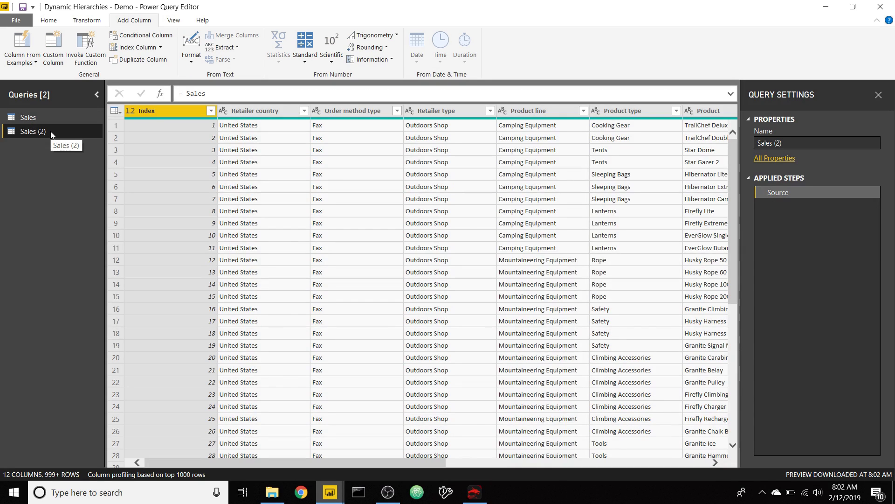
# Rename the referenced Sales query to Sales PIVOT 1.
pyautogui.rightClick(47, 131)
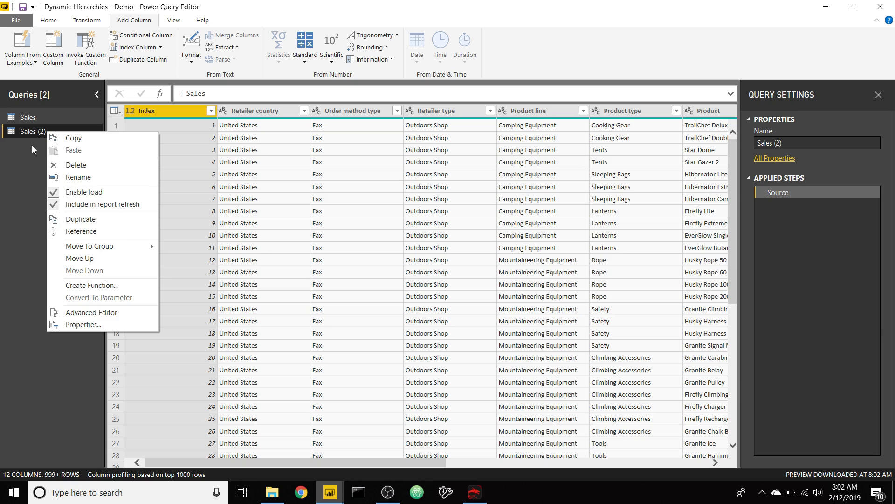
pyautogui.click(66, 175)
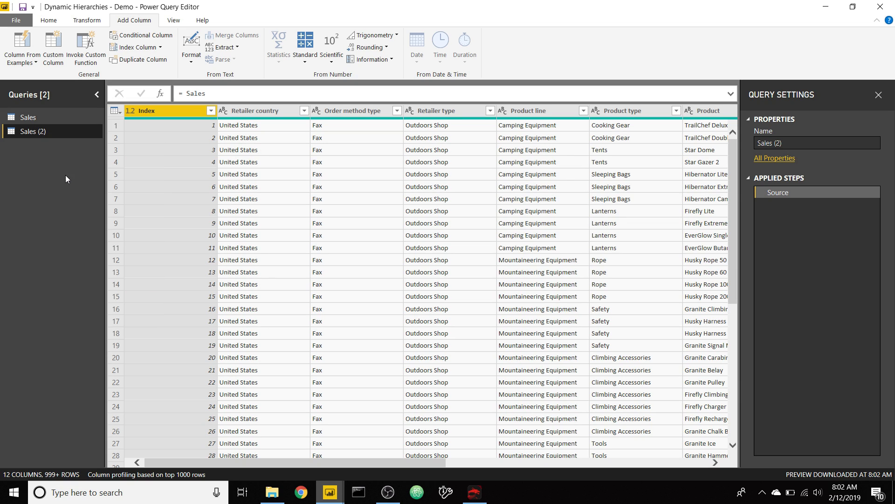
pyautogui.click(64, 135)
pyautogui.write('PIVOT 1')
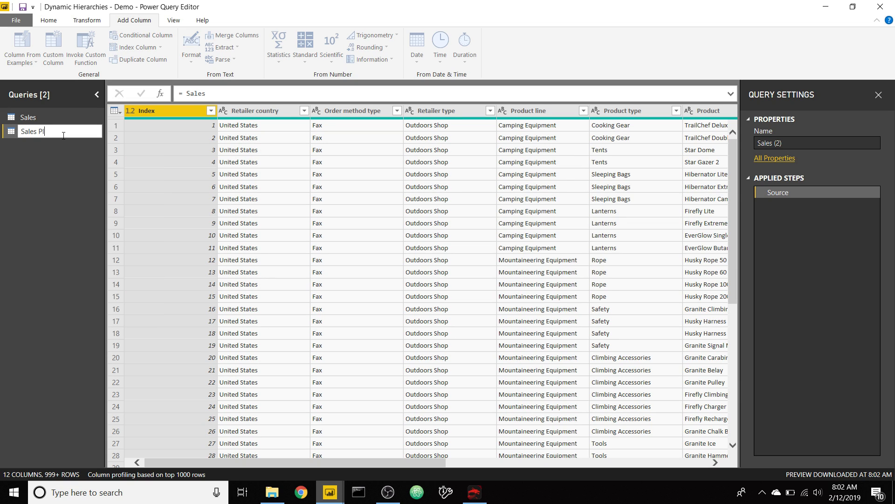
pyautogui.press('Return')
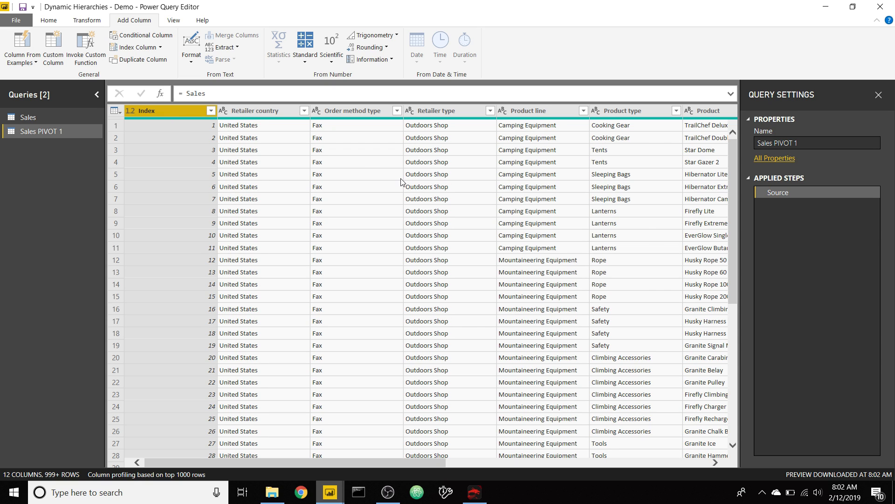
pyautogui.hscroll(5, 403, 181)
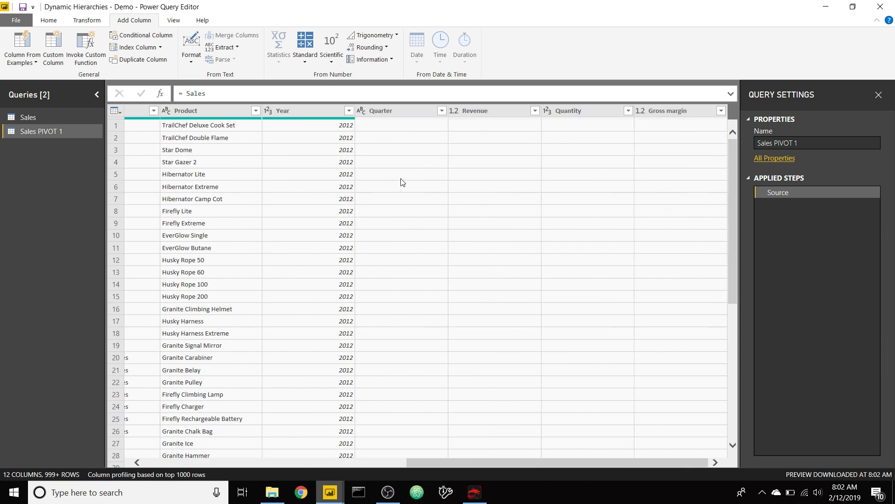
# Unpivot all columns of Sales PIVOT 1 except Index, Revenue, Quantity and Gross margin, and apply the query changes to the report.
pyautogui.click(502, 110)
pyautogui.keyDown('ctrl'); pyautogui.click(571, 110); pyautogui.keyUp('ctrl')
pyautogui.keyDown('ctrl'); pyautogui.click(659, 111); pyautogui.keyUp('ctrl')
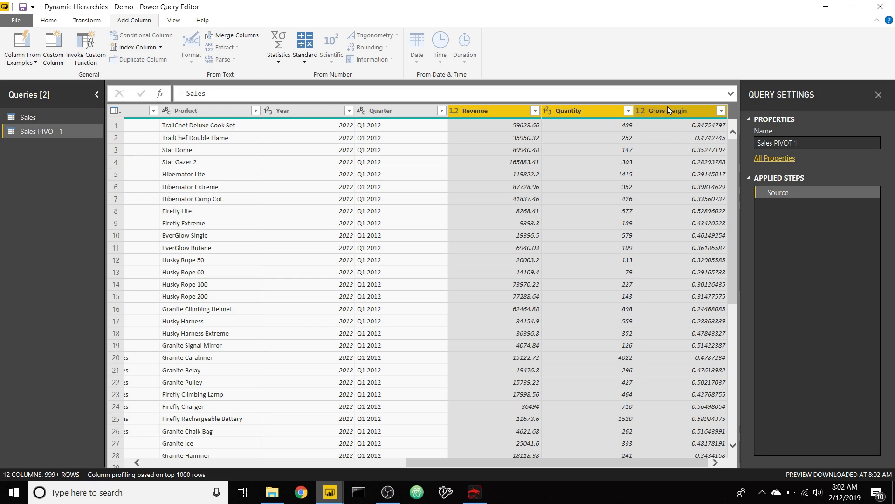
pyautogui.hscroll(-10, 315, 138)
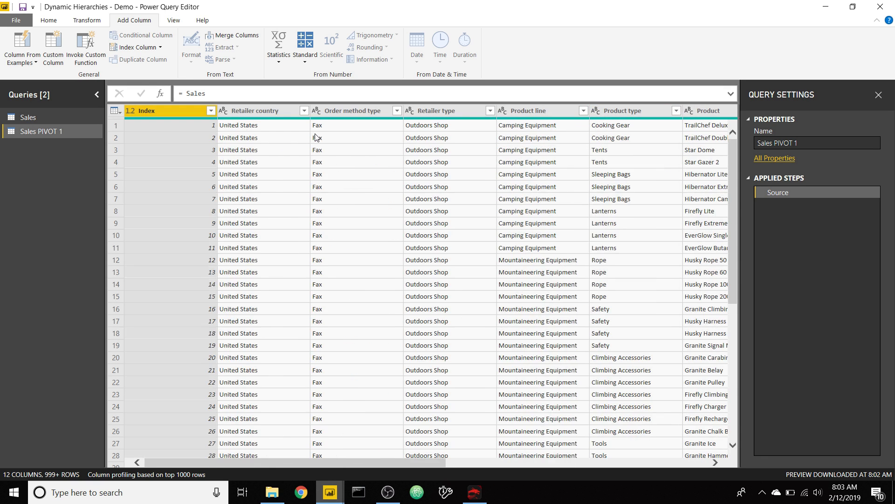
pyautogui.hscroll(8, 315, 137)
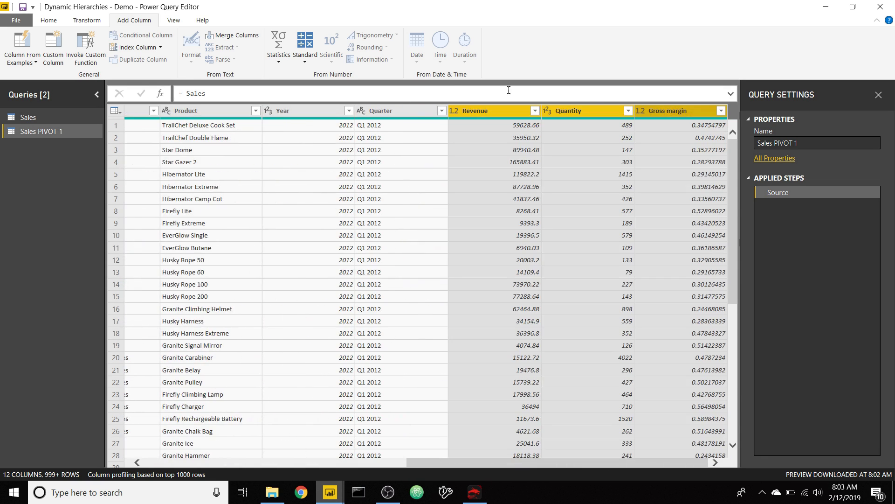
pyautogui.rightClick(514, 113)
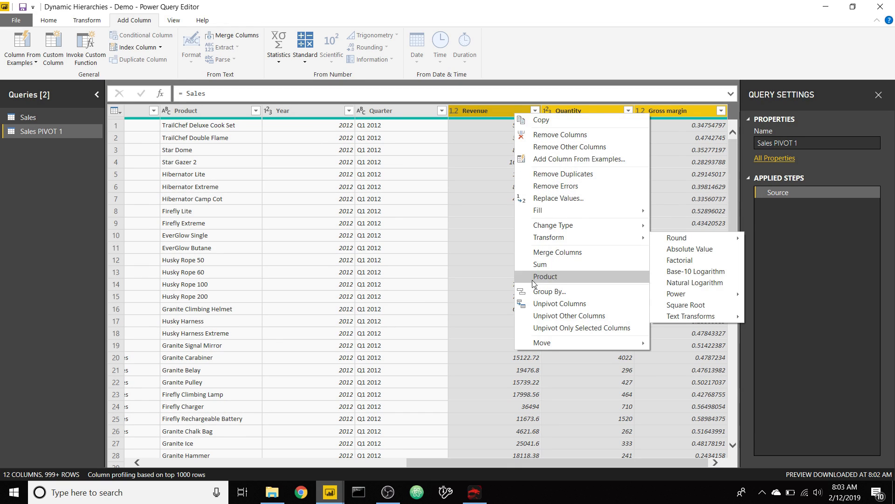
pyautogui.click(547, 317)
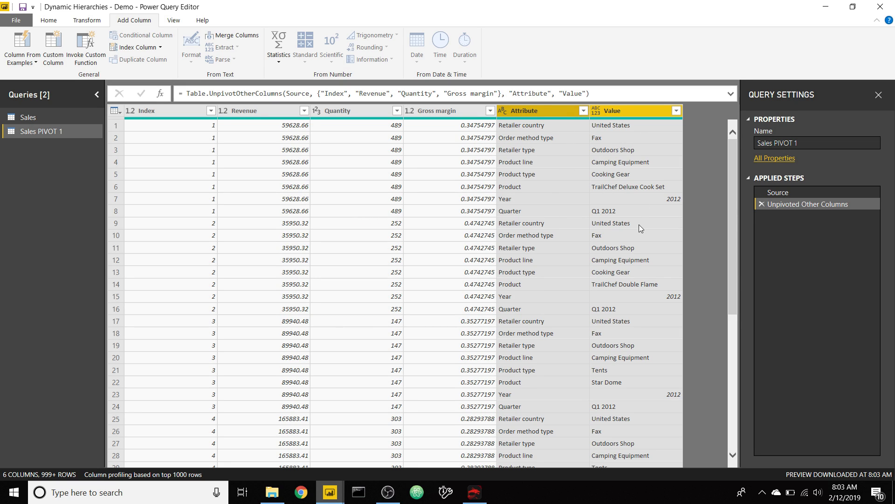
pyautogui.click(50, 21)
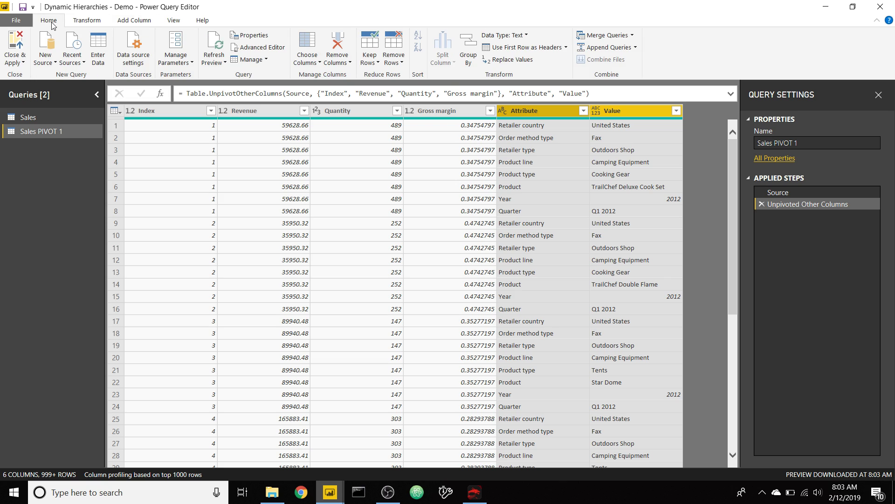
pyautogui.click(21, 43)
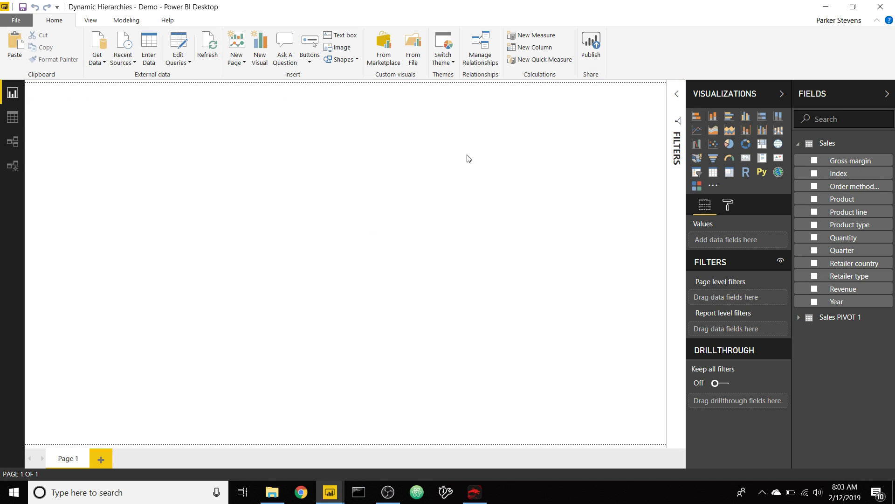
# Add a matrix visual to the report page, place it near the page's center and enlarge it.
pyautogui.click(730, 172)
pyautogui.moveTo(134, 146); pyautogui.dragTo(360, 209)
pyautogui.moveTo(391, 283); pyautogui.dragTo(478, 336)
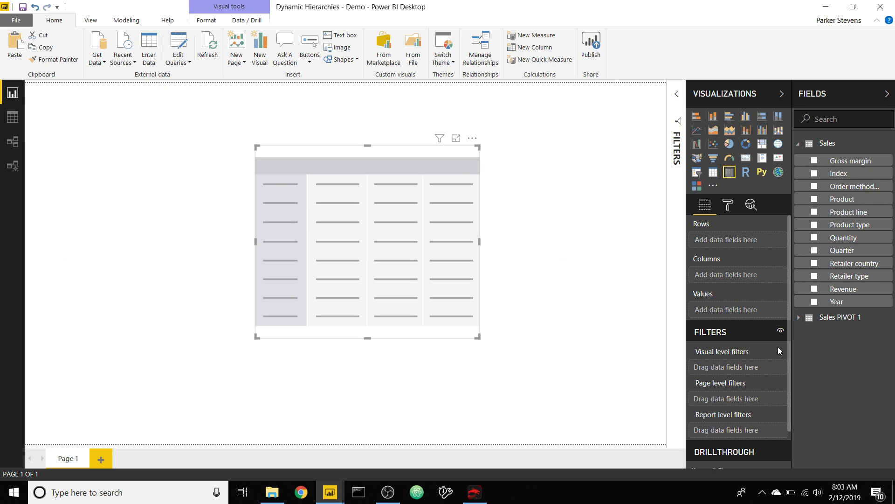
# Using Sales PIVOT 1 fields, put Value on the matrix rows and Quantity and Revenue in its values.
pyautogui.click(833, 317)
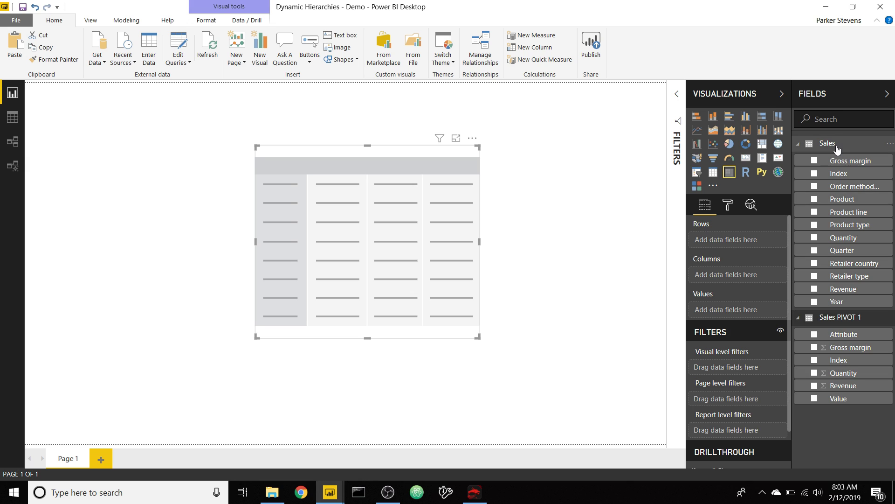
pyautogui.click(837, 144)
pyautogui.moveTo(848, 241); pyautogui.dragTo(732, 239)
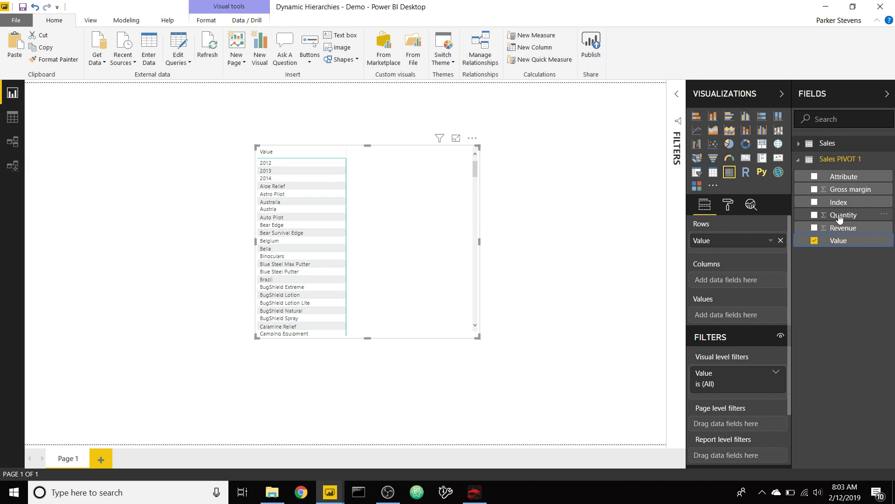
pyautogui.moveTo(841, 215); pyautogui.dragTo(737, 317)
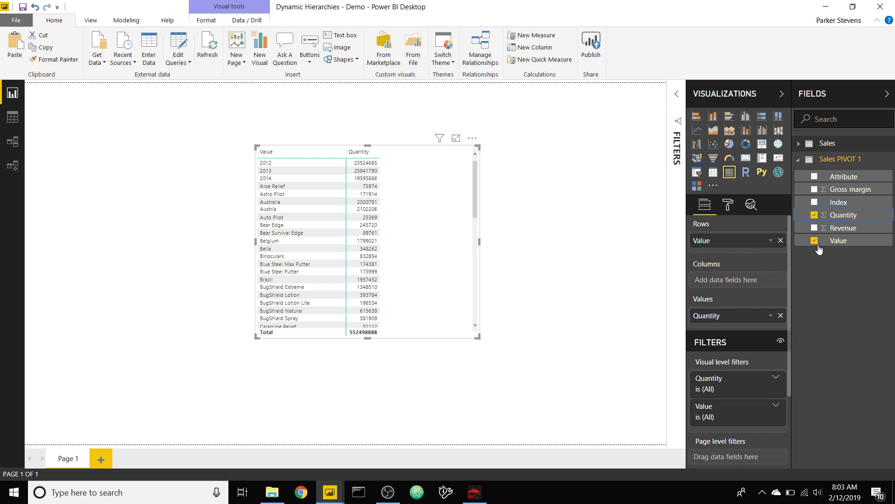
pyautogui.moveTo(848, 228); pyautogui.dragTo(741, 325)
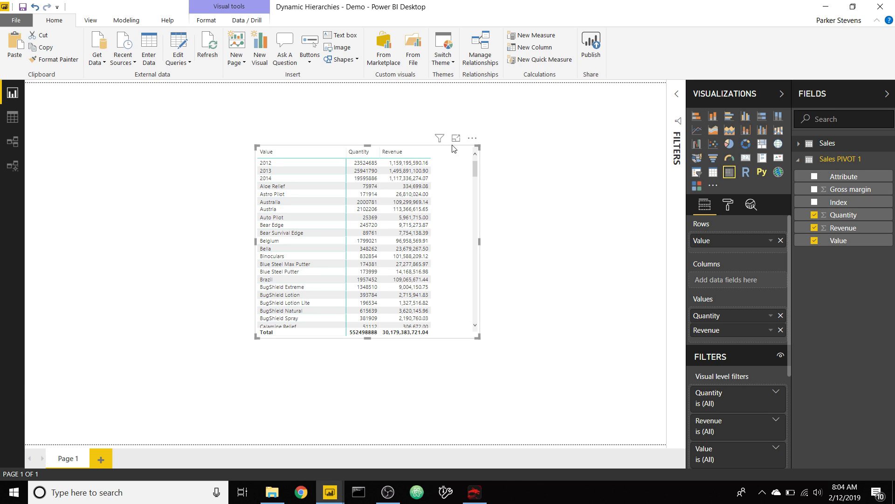
# Lower the matrix and place a wide, short Chiclet slicer above it, with Attribute from Sales PIVOT 1 as its category.
pyautogui.moveTo(454, 149); pyautogui.dragTo(458, 211)
pyautogui.click(403, 104)
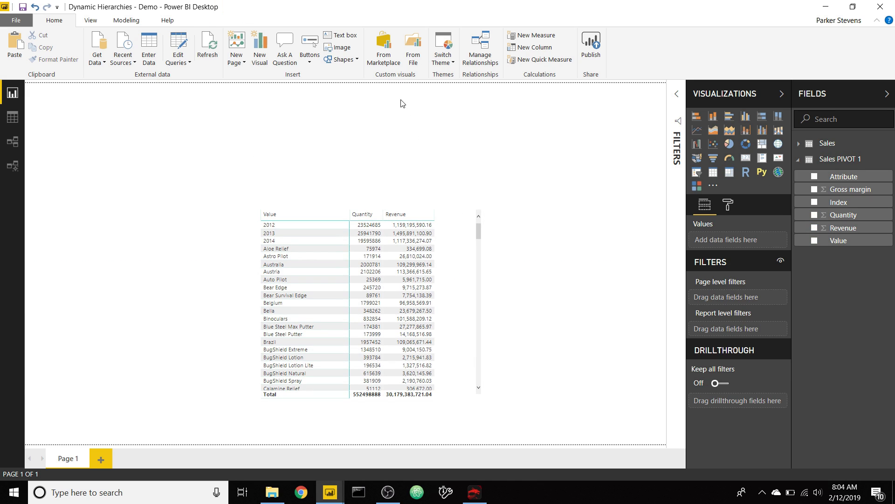
pyautogui.click(701, 191)
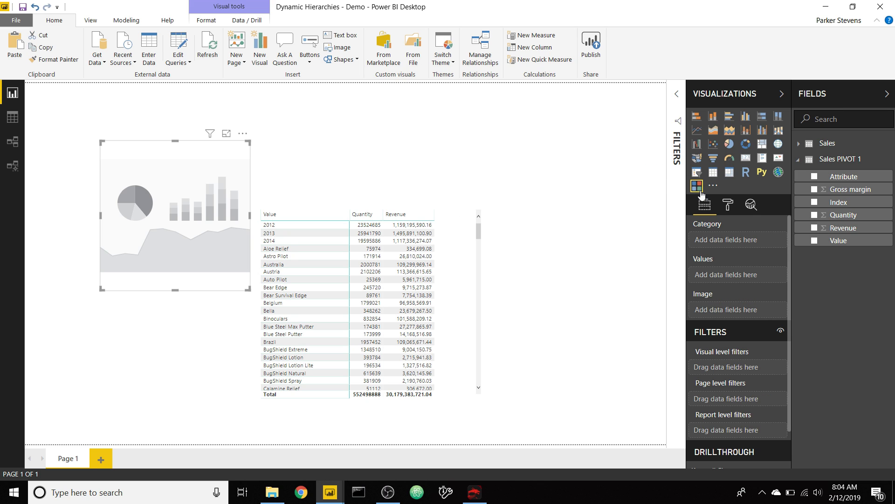
pyautogui.moveTo(231, 191); pyautogui.dragTo(339, 142)
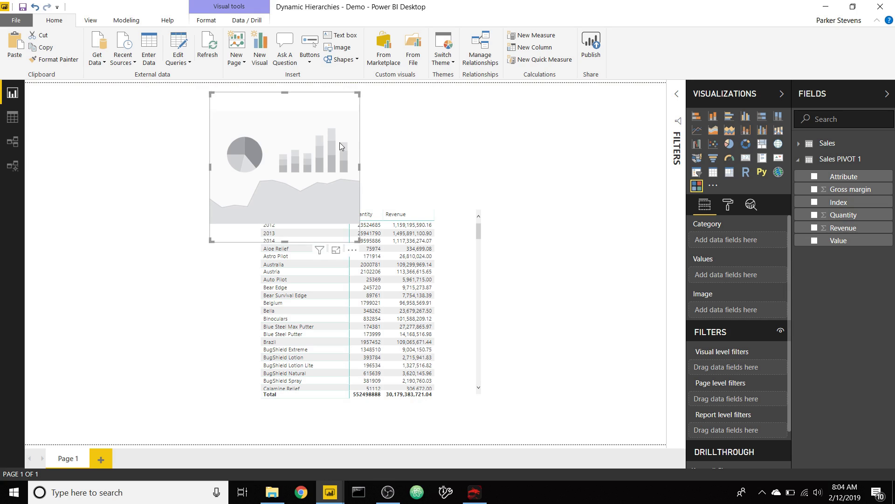
pyautogui.moveTo(404, 199); pyautogui.dragTo(435, 184)
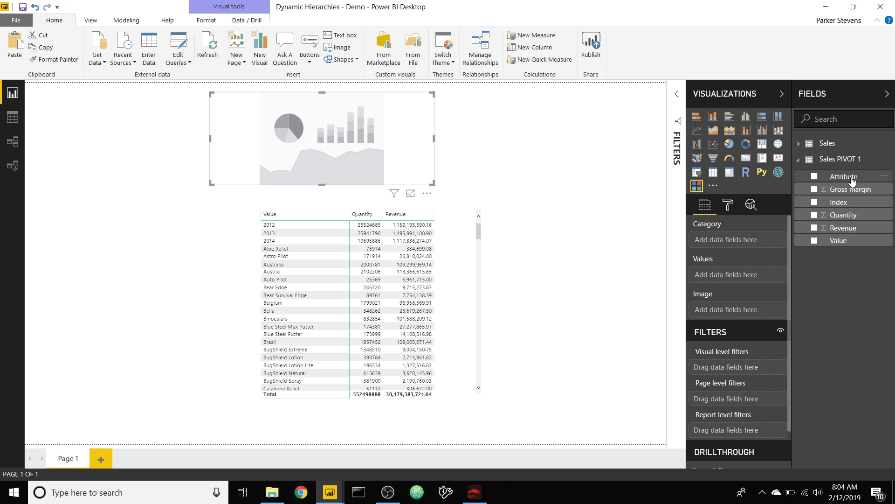
pyautogui.moveTo(853, 181); pyautogui.dragTo(740, 240)
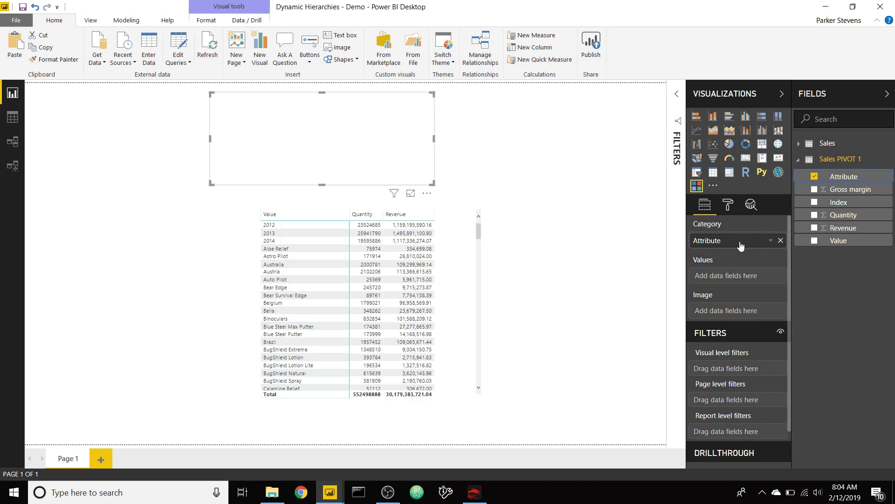
pyautogui.click(713, 188)
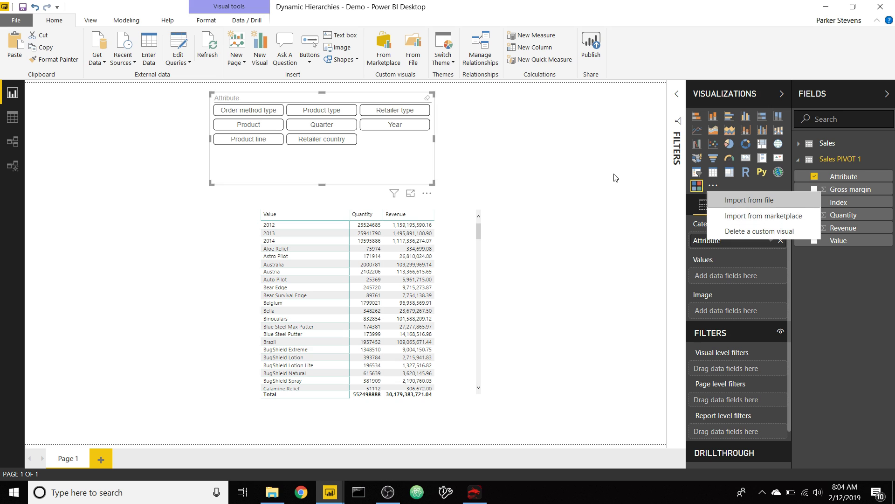
pyautogui.click(510, 172)
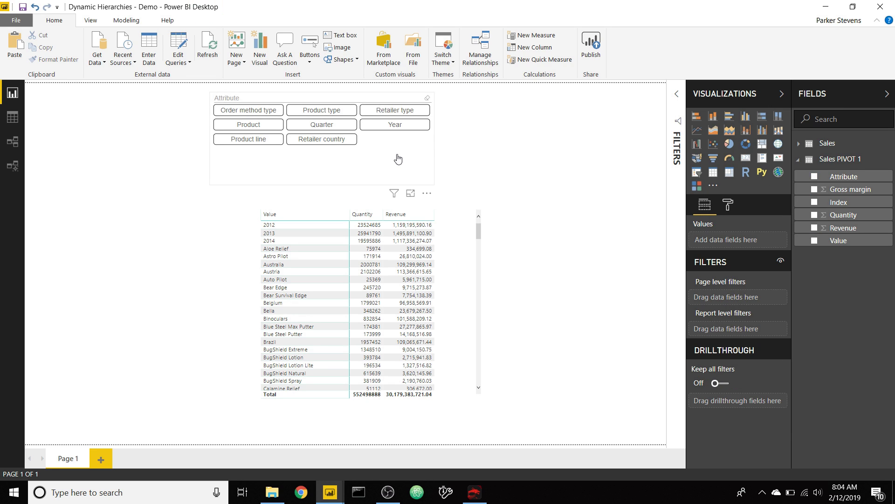
pyautogui.click(398, 159)
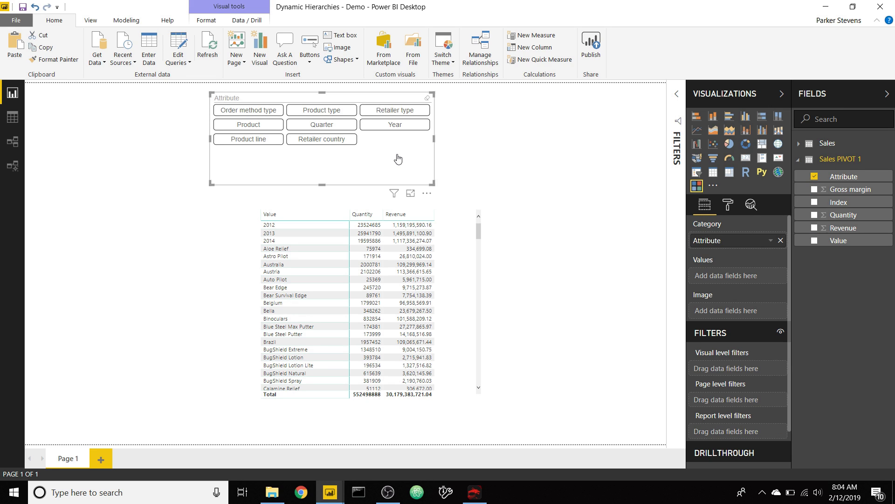
# Test the Attribute slicer on the matrix with Year, with Product, and with both selected together.
pyautogui.click(398, 125)
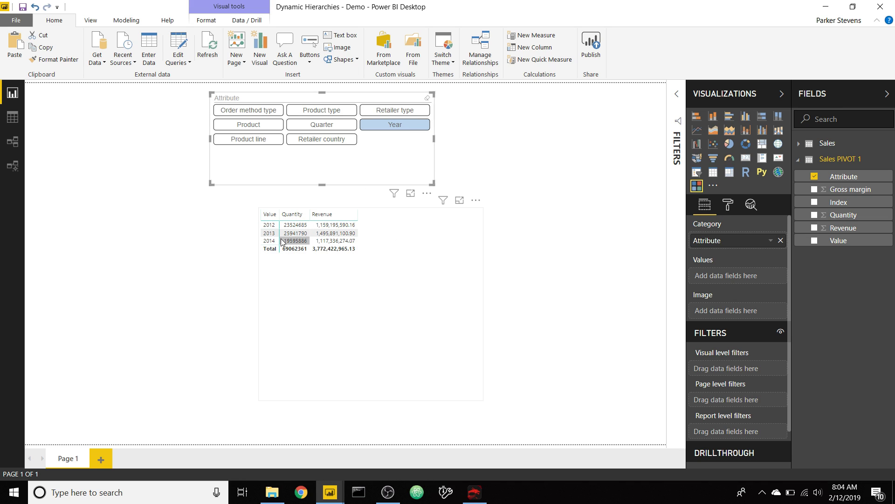
pyautogui.click(261, 125)
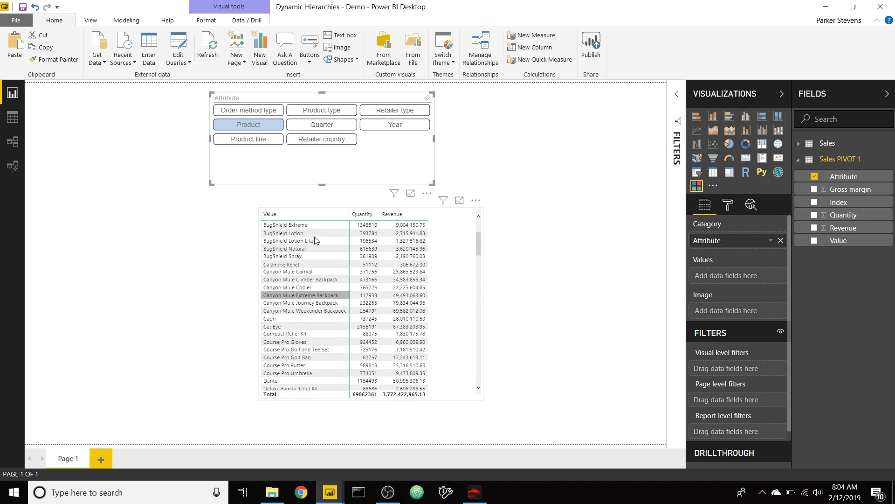
pyautogui.keyDown('ctrl'); pyautogui.click(397, 124); pyautogui.keyUp('ctrl')
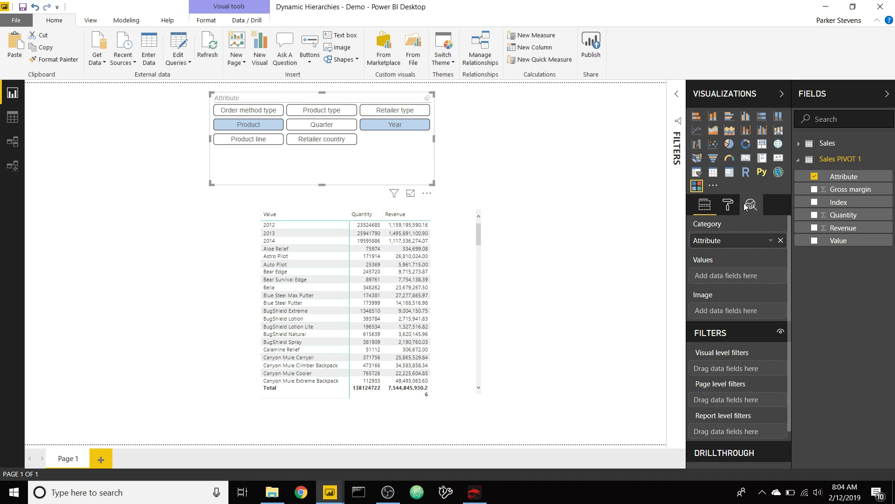
# Turn on forced selection in the Attribute slicer's general formatting options.
pyautogui.click(729, 206)
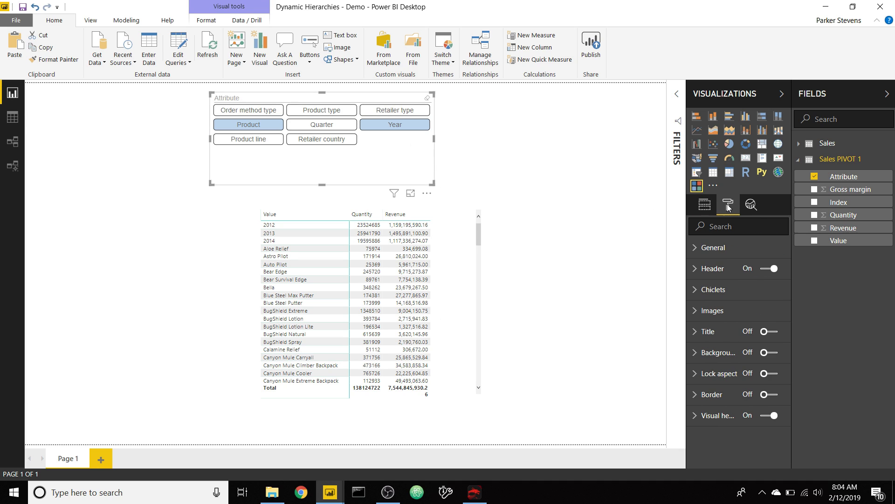
pyautogui.click(716, 251)
pyautogui.scroll(-5, 716, 263)
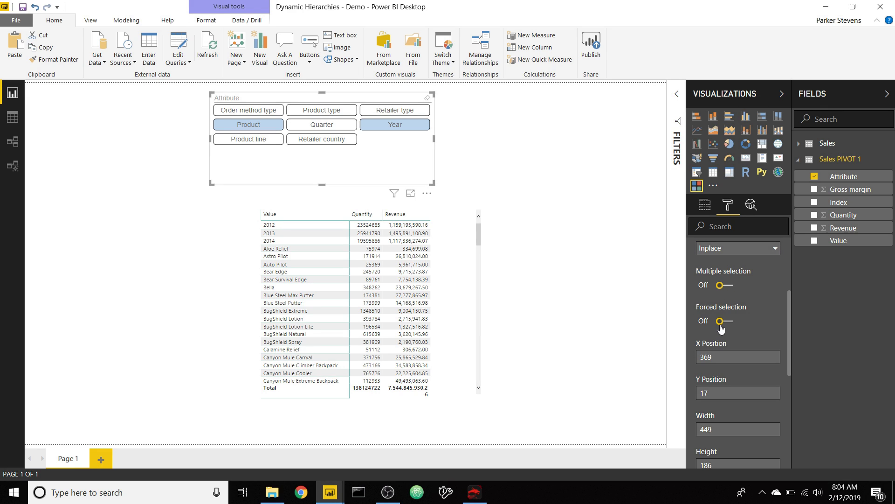
# Check the slicer's single-choice behavior by selecting Retailer type, Quarter and finally Year.
pyautogui.click(382, 115)
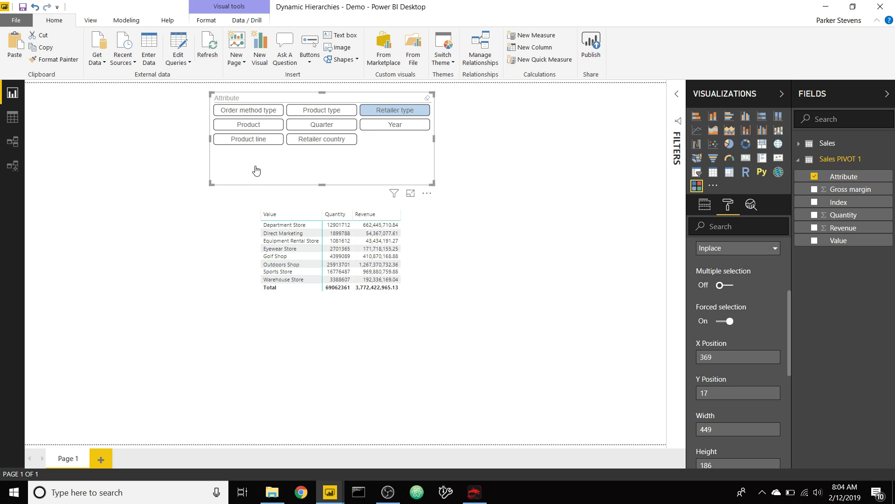
pyautogui.click(354, 125)
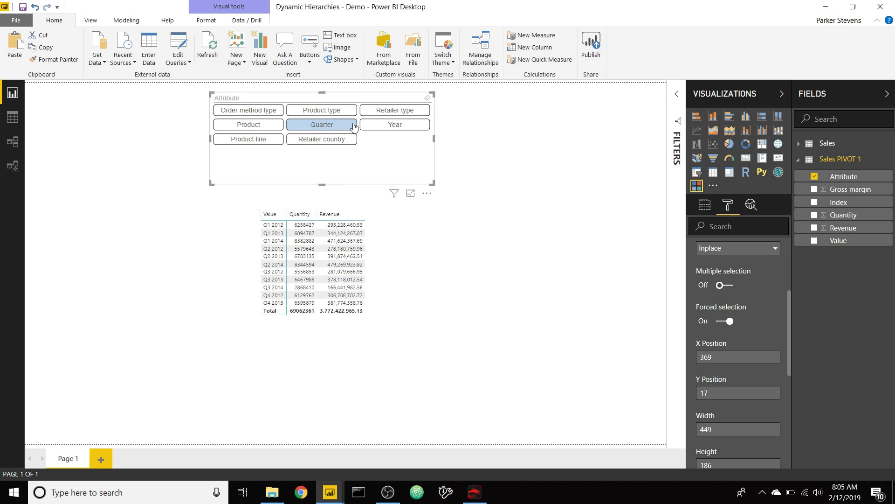
pyautogui.click(371, 126)
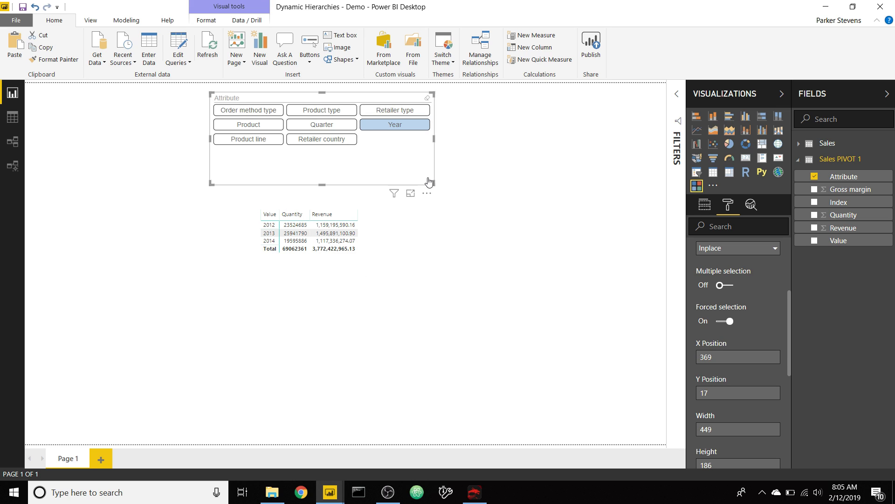
# Create a calculated table with the formula Sales PIVOT 2 = 'Sales PIVOT 1'.
pyautogui.click(135, 21)
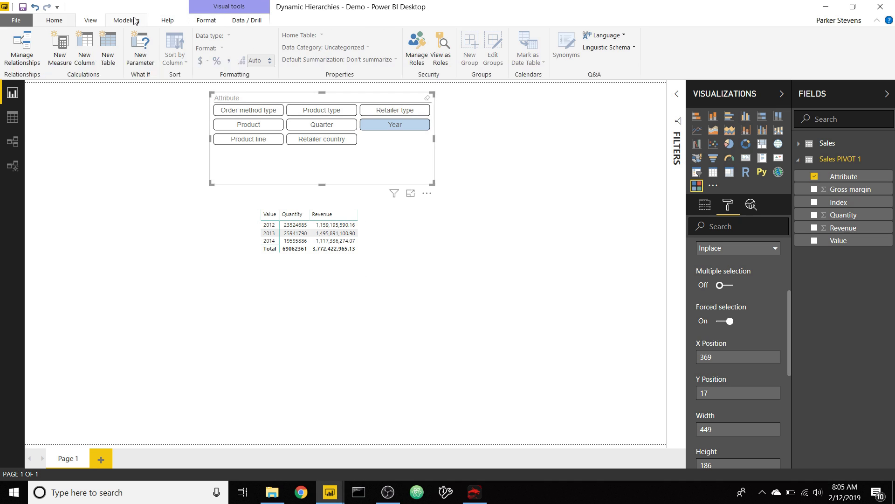
pyautogui.click(114, 40)
pyautogui.write('Sales PIVOT')
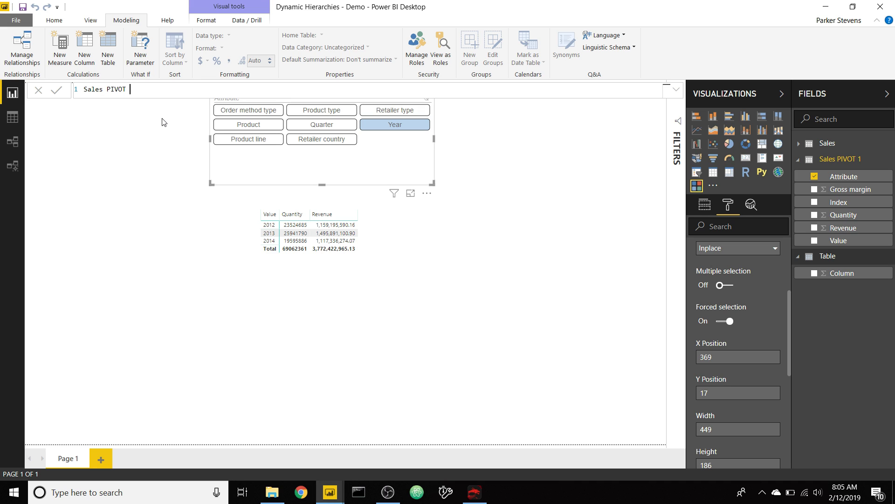
pyautogui.write(' 2 = sal')
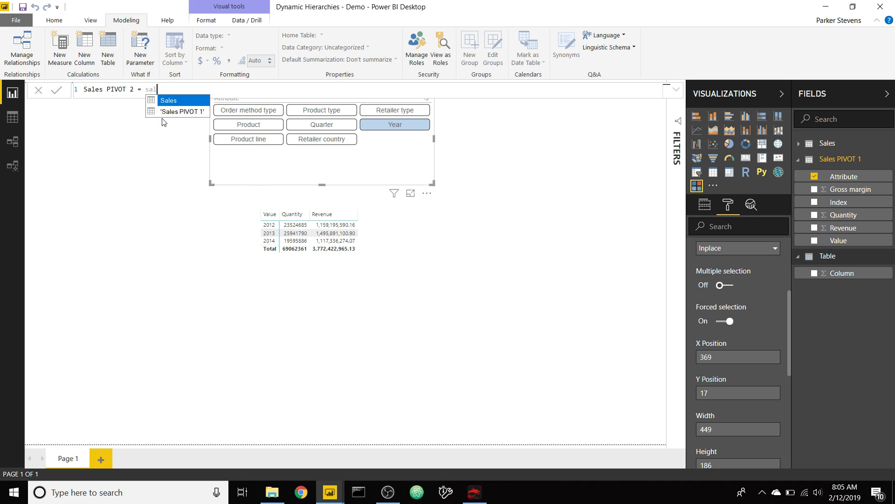
pyautogui.click(177, 112)
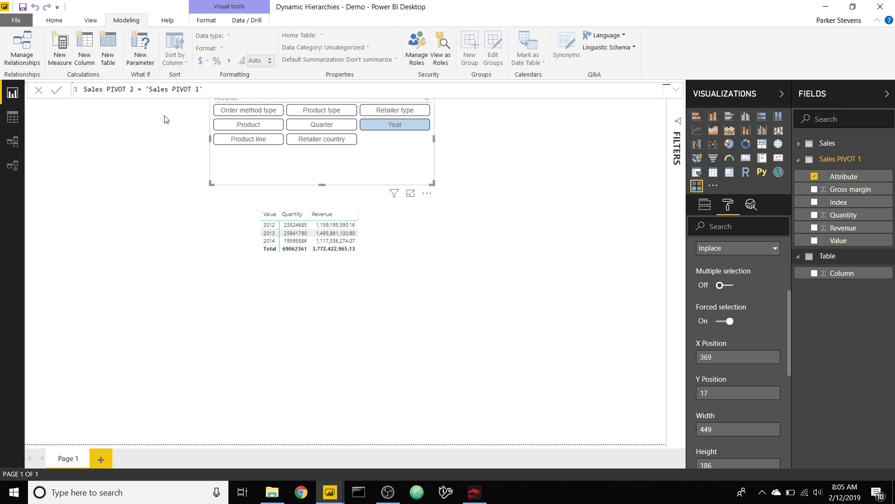
pyautogui.press('Return')
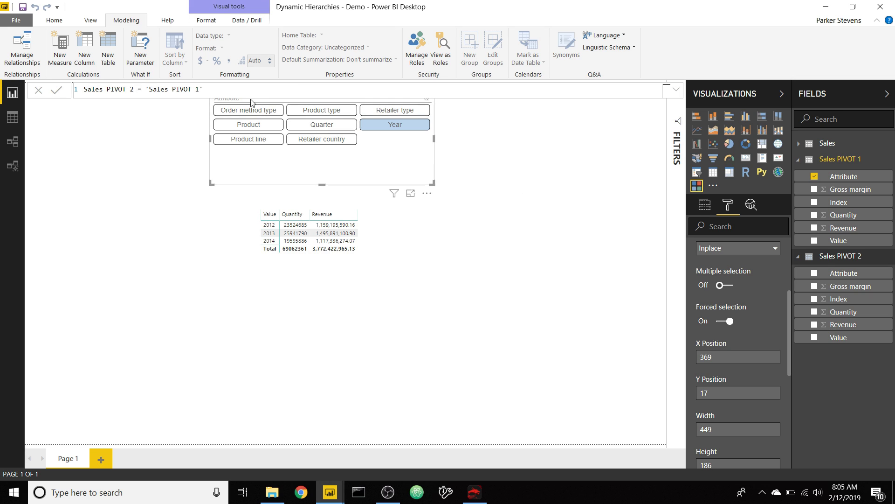
# Relate Sales PIVOT 1 to Sales PIVOT 2 on Index, many to many, with single cross filtering from Sales PIVOT 1 to Sales PIVOT 2.
pyautogui.click(13, 142)
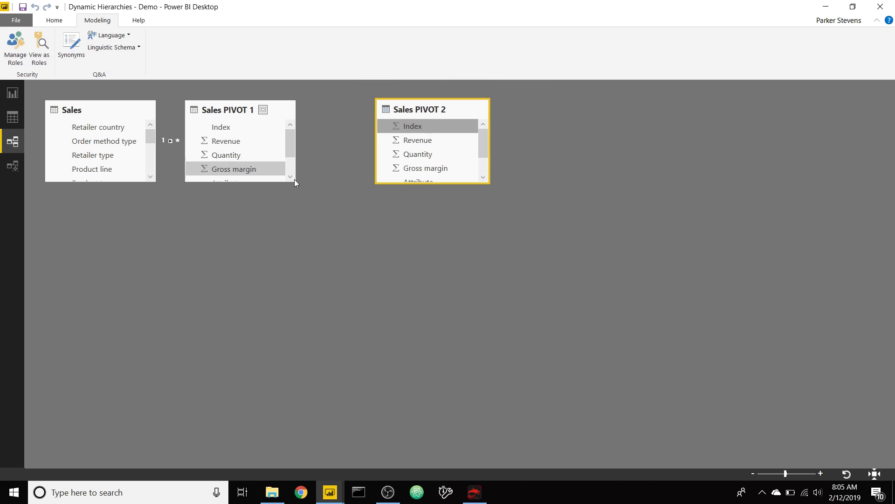
pyautogui.moveTo(271, 110); pyautogui.dragTo(301, 107)
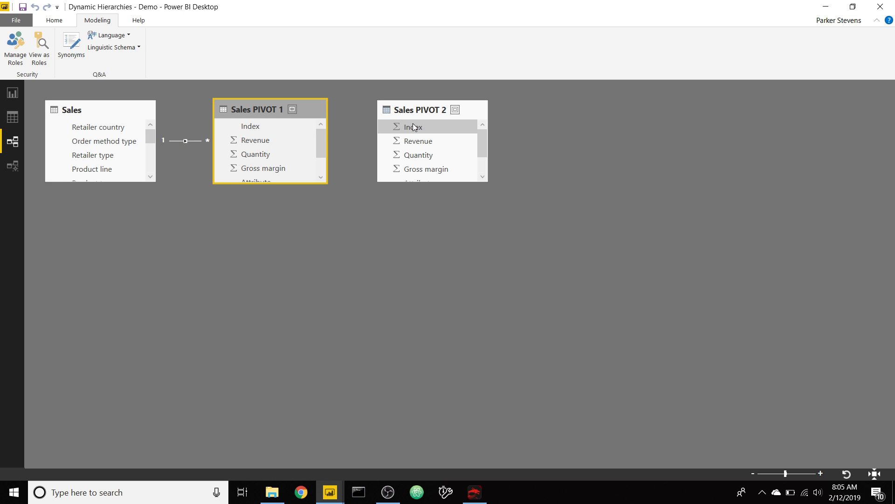
pyautogui.moveTo(270, 128); pyautogui.dragTo(415, 127)
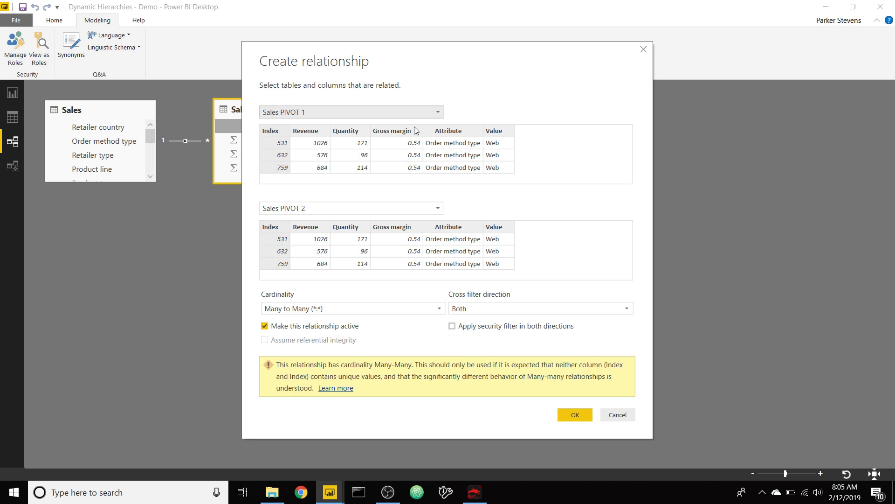
pyautogui.click(488, 313)
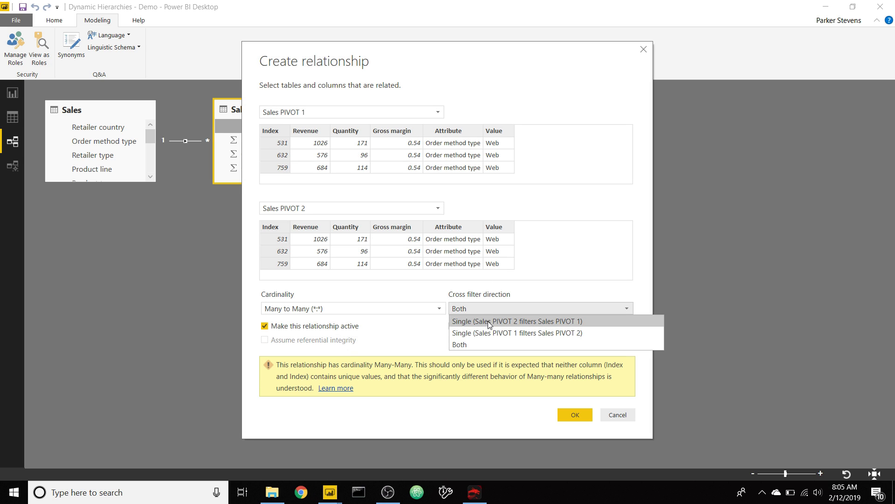
pyautogui.click(488, 334)
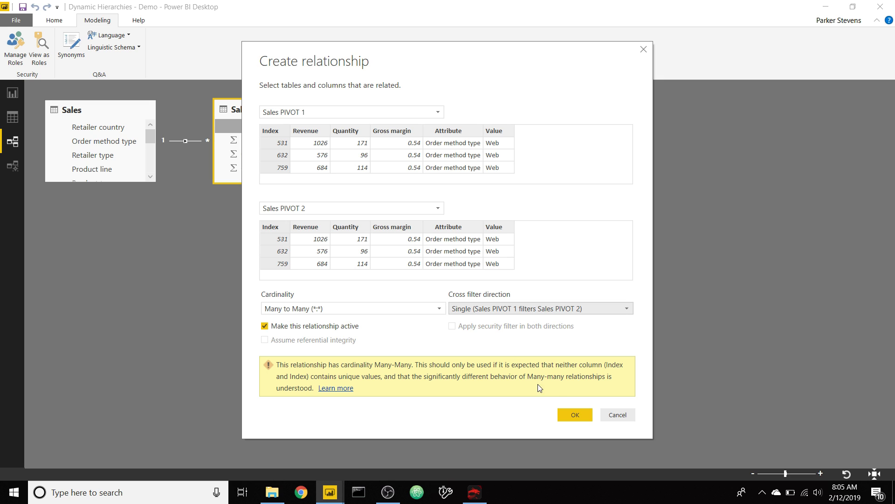
pyautogui.click(565, 414)
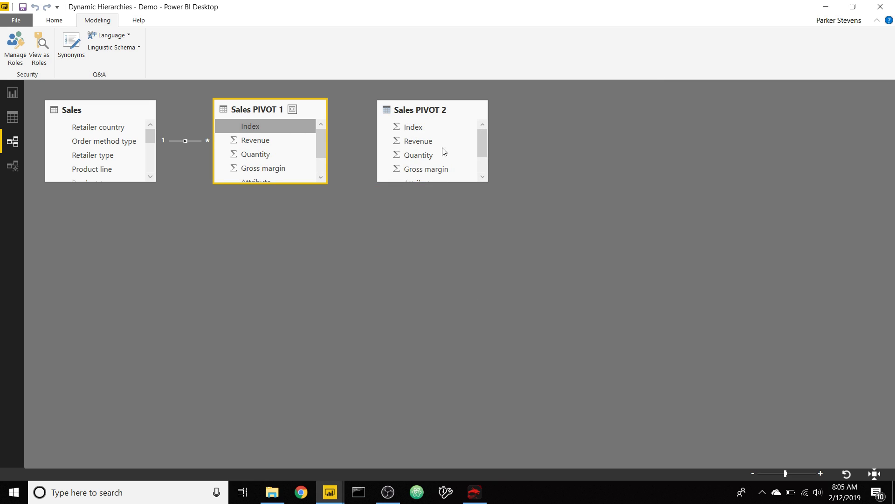
pyautogui.click(359, 142)
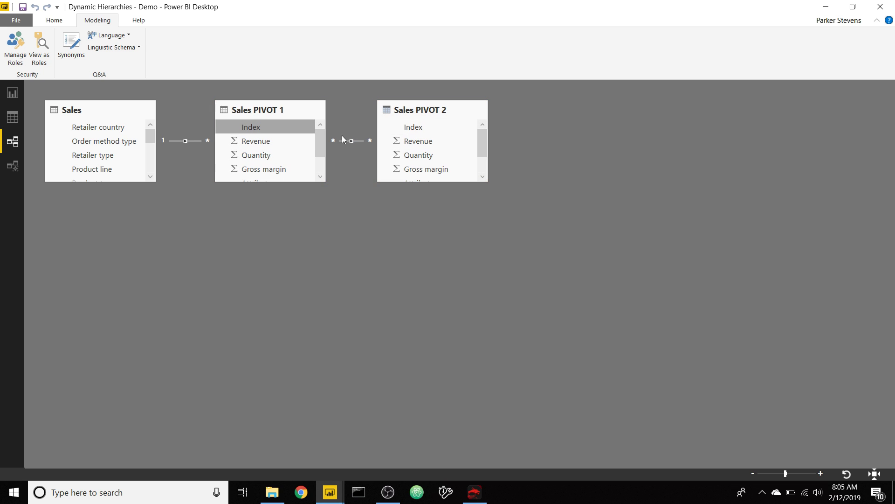
# Add the Value field from Sales PIVOT 2 as the second row level of the report's matrix.
pyautogui.click(23, 93)
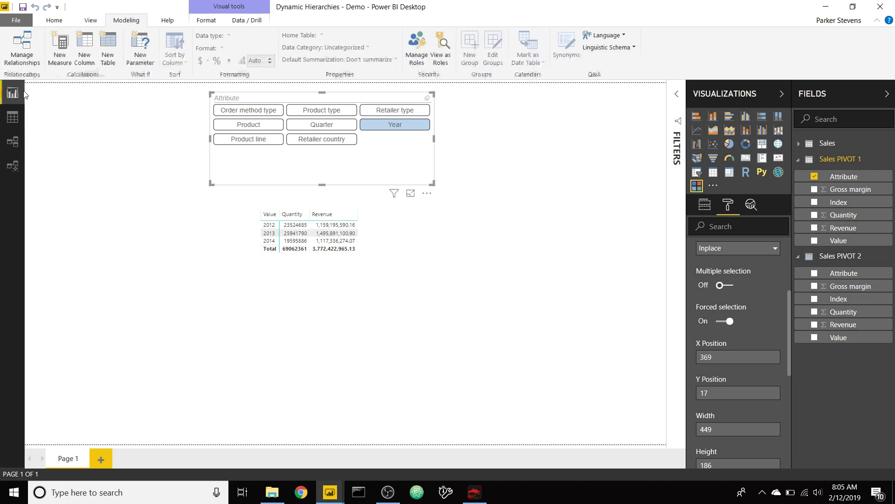
pyautogui.click(442, 253)
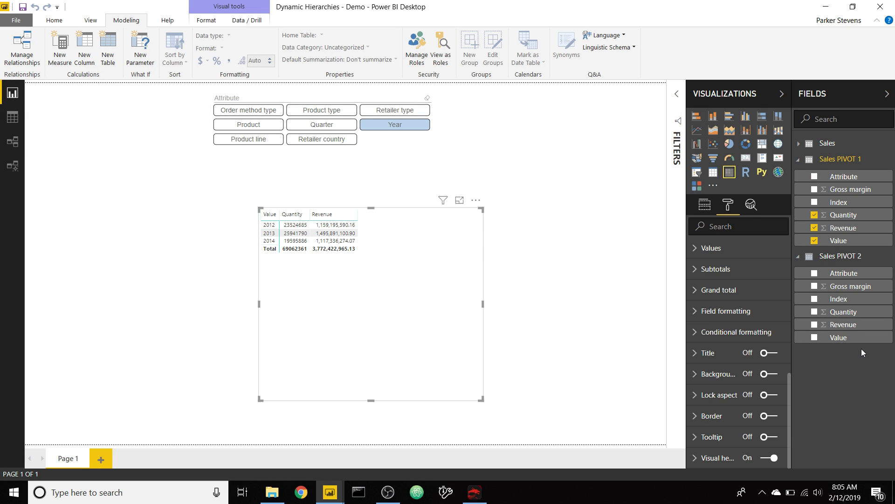
pyautogui.click(710, 208)
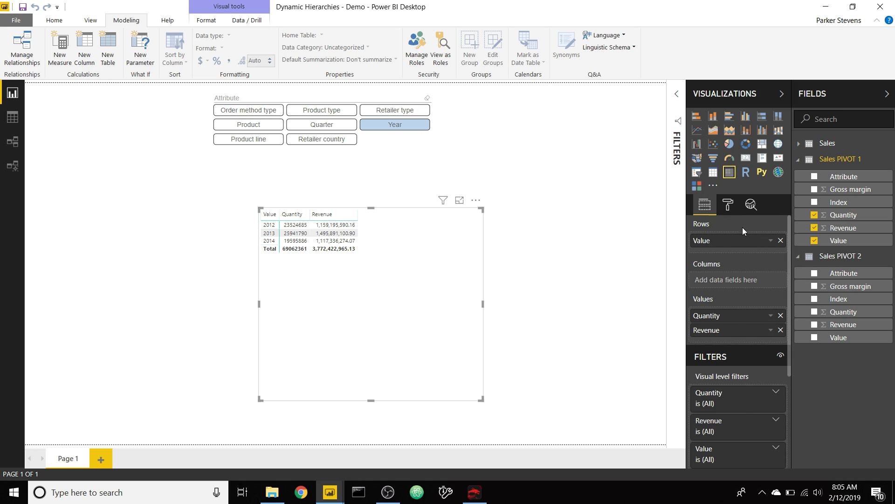
pyautogui.moveTo(847, 337); pyautogui.dragTo(737, 248)
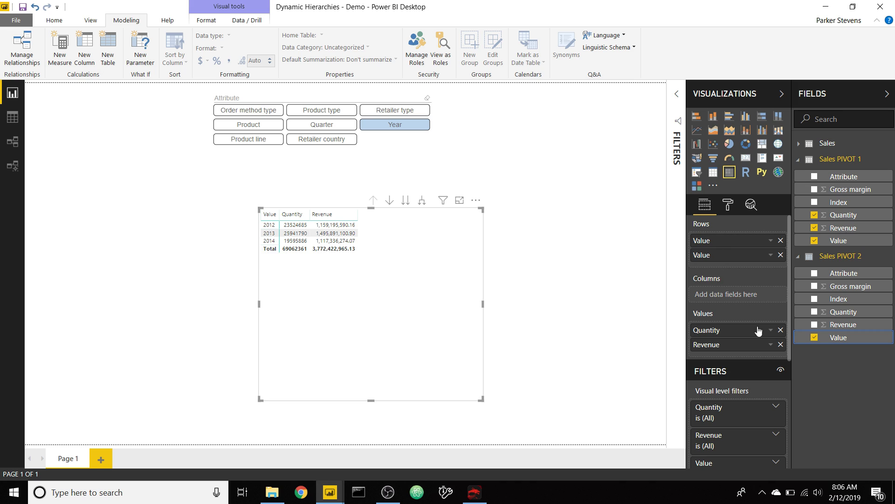
# Replace the matrix's Quantity and Revenue values with Revenue and Quantity from Sales PIVOT 2.
pyautogui.click(783, 332)
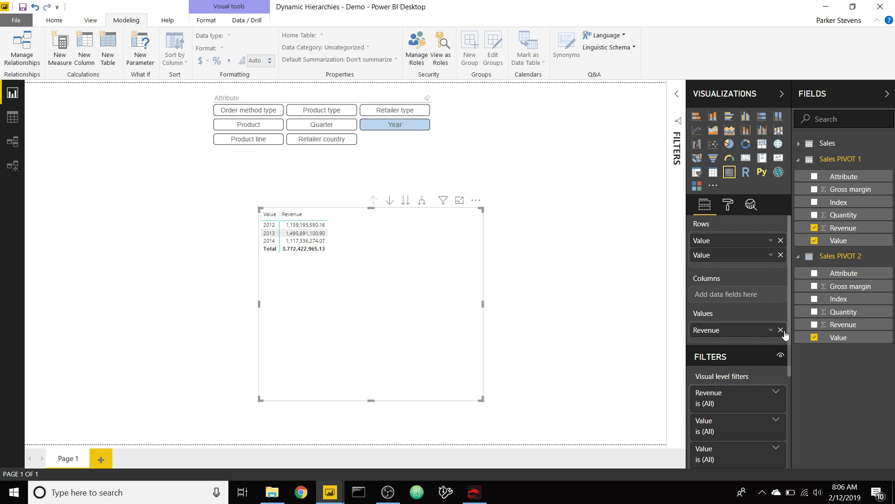
pyautogui.click(782, 331)
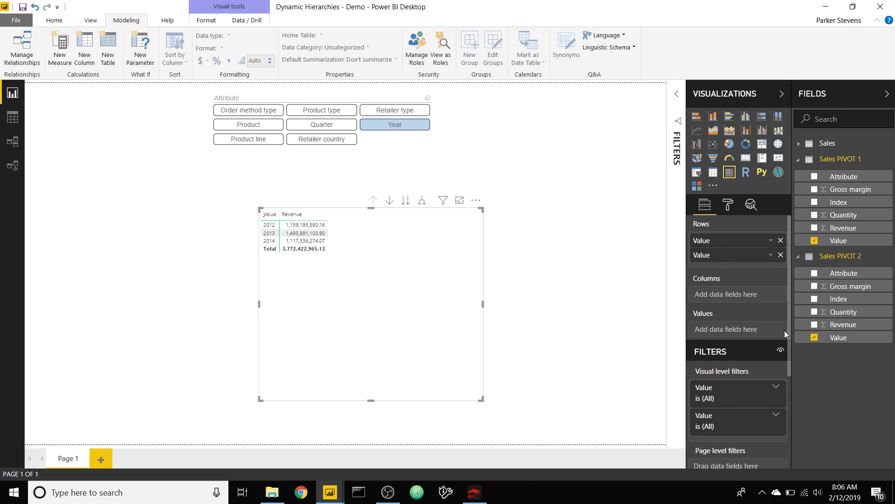
pyautogui.click(846, 325)
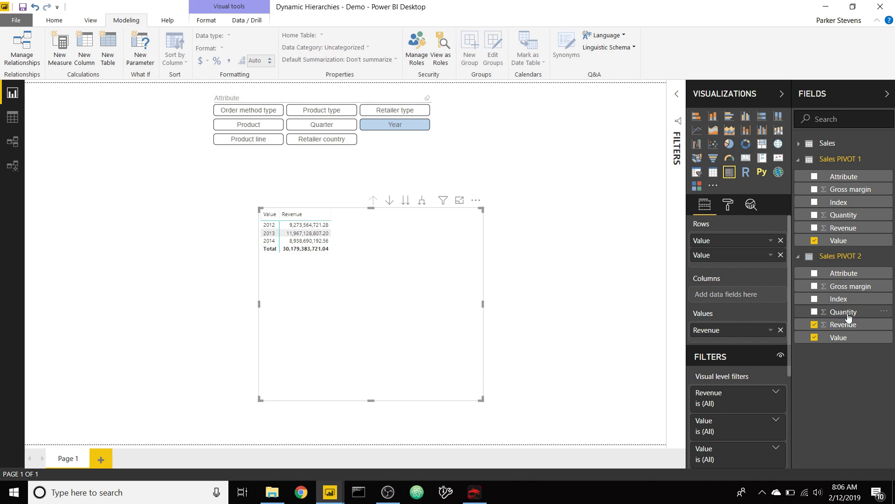
pyautogui.moveTo(849, 318); pyautogui.dragTo(749, 342)
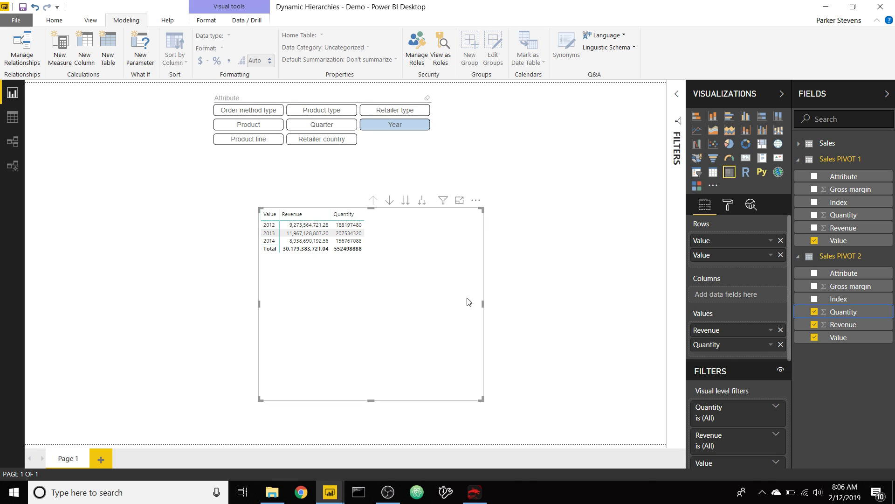
# Shrink the Attribute slicer and place a duplicate of it beside the original on the page.
pyautogui.click(411, 170)
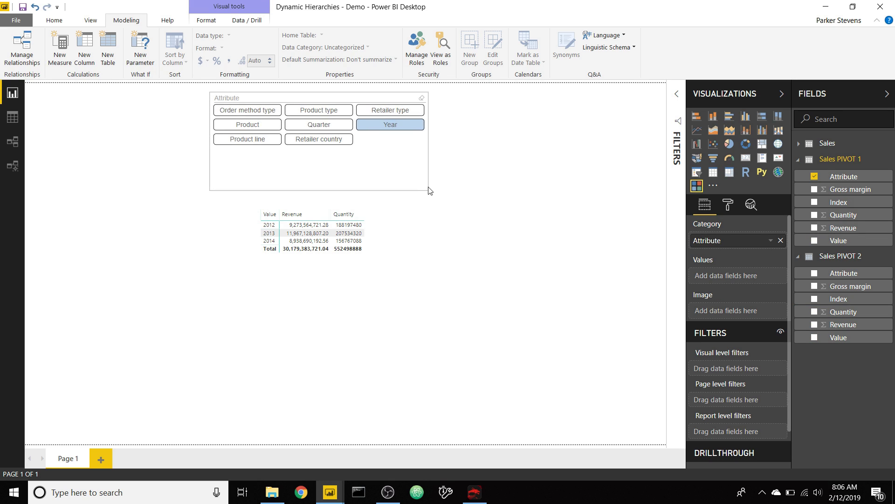
pyautogui.moveTo(433, 184); pyautogui.dragTo(378, 172)
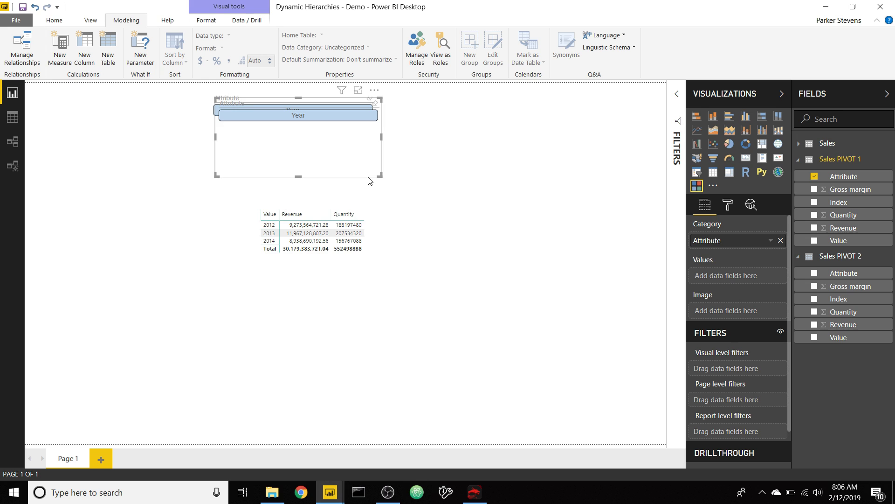
pyautogui.moveTo(370, 180); pyautogui.dragTo(552, 181)
# Set the duplicated slicer's category to the Attribute field from Sales PIVOT 2.
pyautogui.click(548, 177)
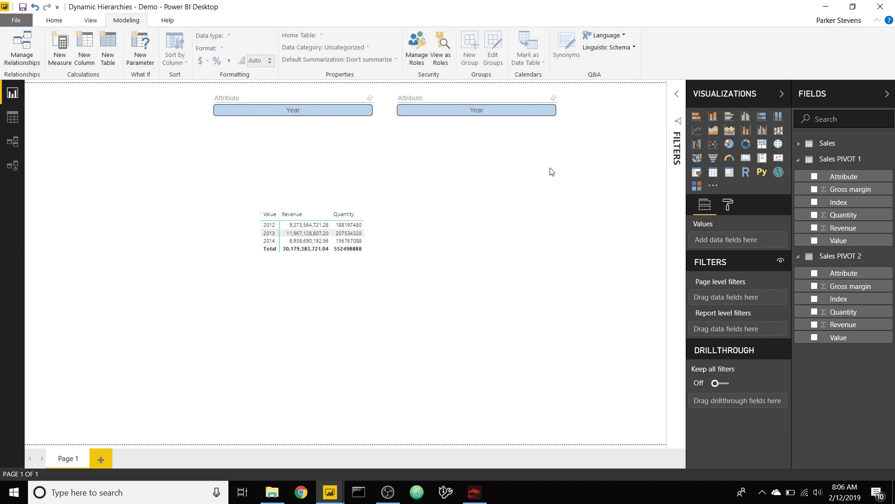
pyautogui.click(516, 159)
pyautogui.moveTo(857, 276); pyautogui.dragTo(746, 242)
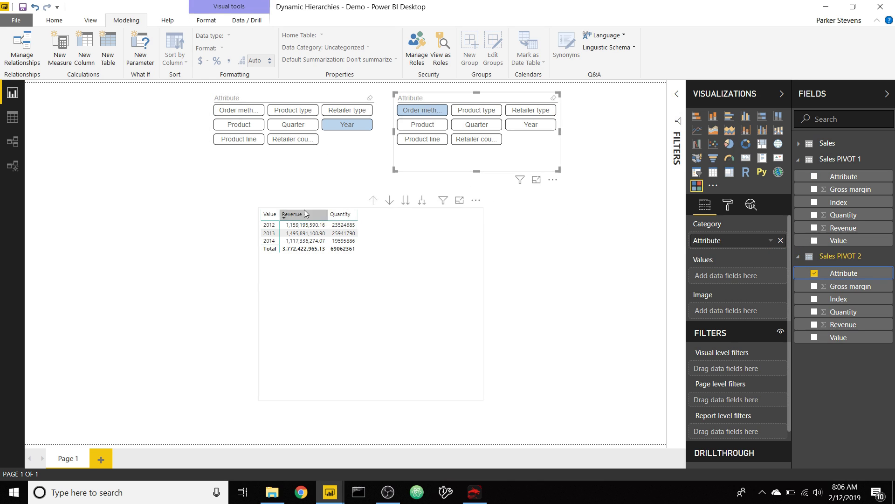
# Expand the matrix down one level and test it with Product type in the first slicer and Product in the second.
pyautogui.click(389, 221)
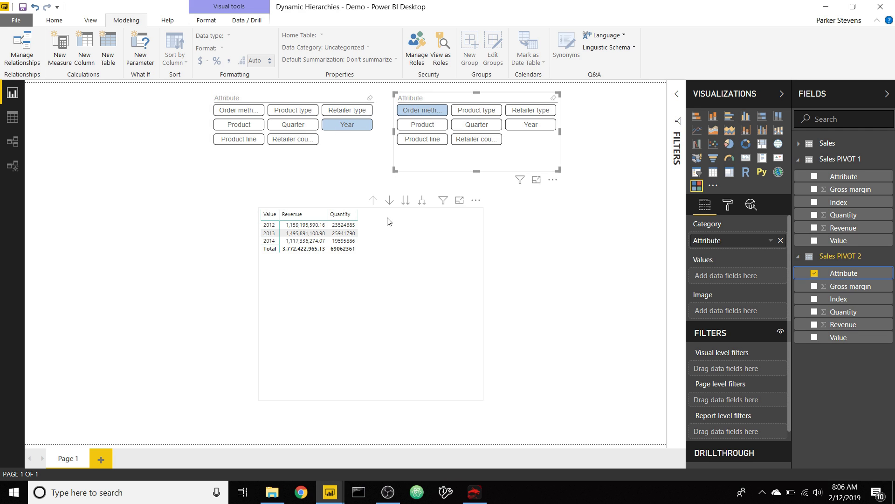
pyautogui.click(423, 204)
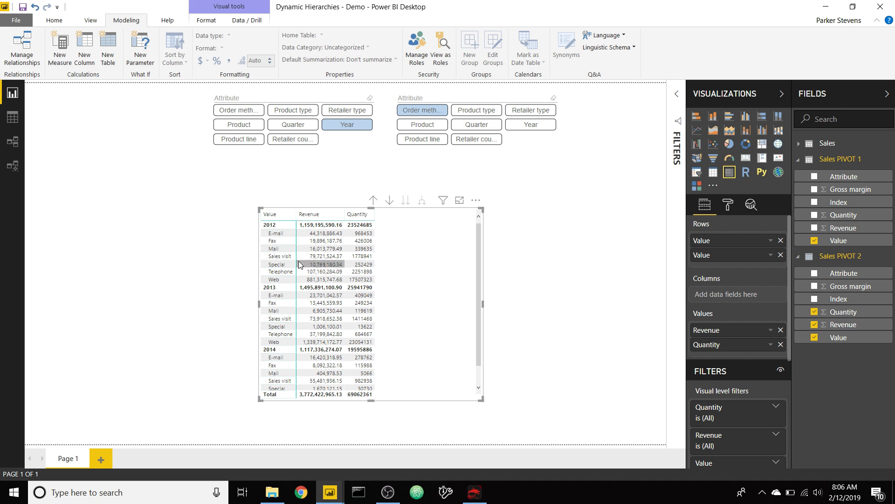
pyautogui.click(295, 113)
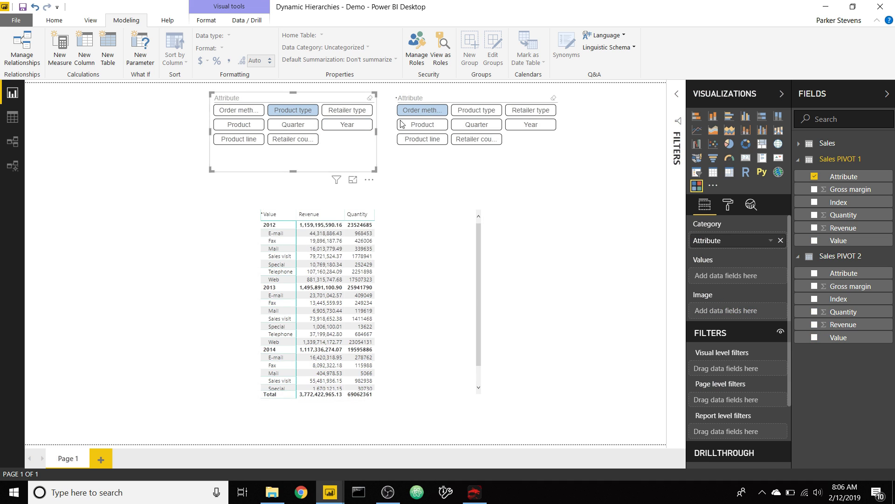
pyautogui.click(433, 126)
pyautogui.scroll(-1, 392, 317)
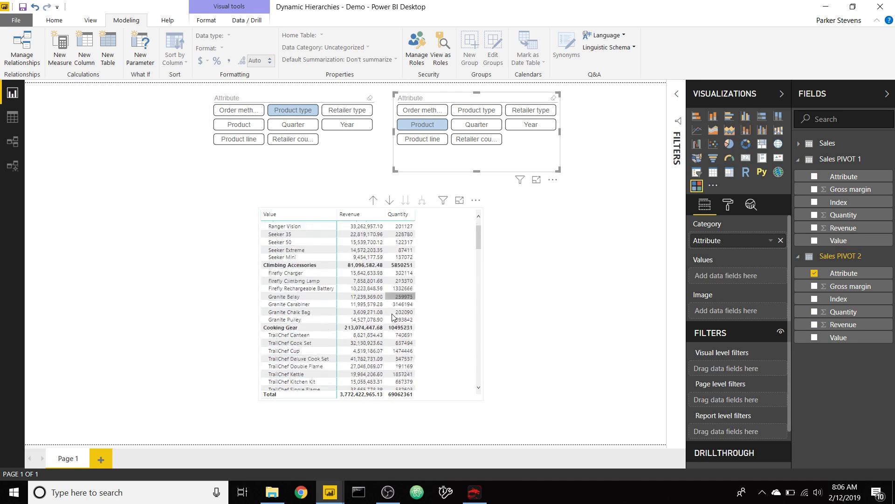
pyautogui.scroll(1, 392, 317)
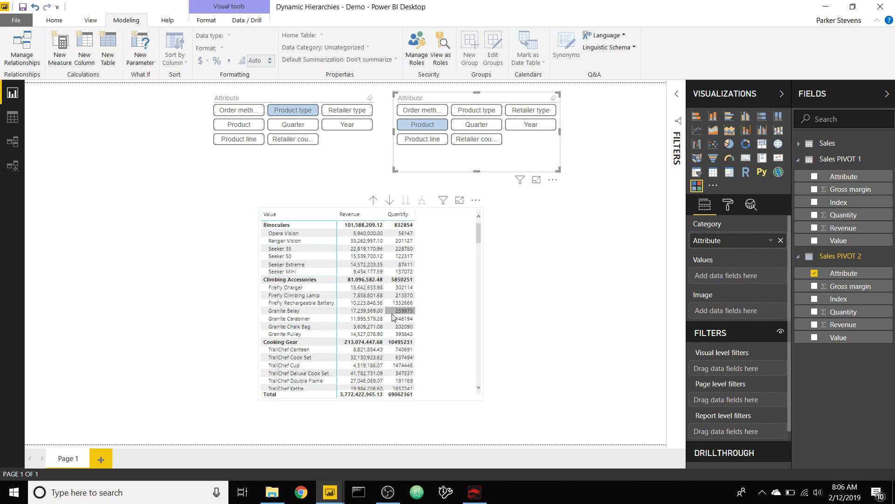
# Shift both Attribute slicers toward the page's left edge to free space for another one.
pyautogui.click(372, 160)
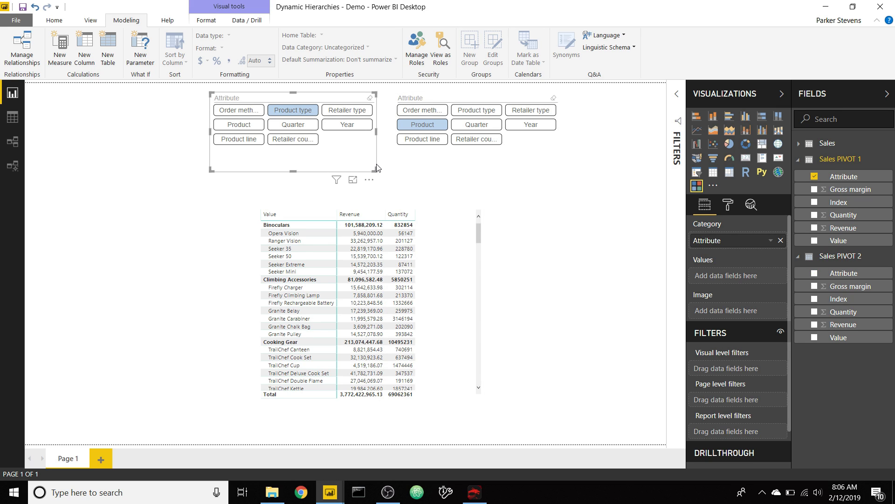
pyautogui.moveTo(284, 157); pyautogui.dragTo(149, 148)
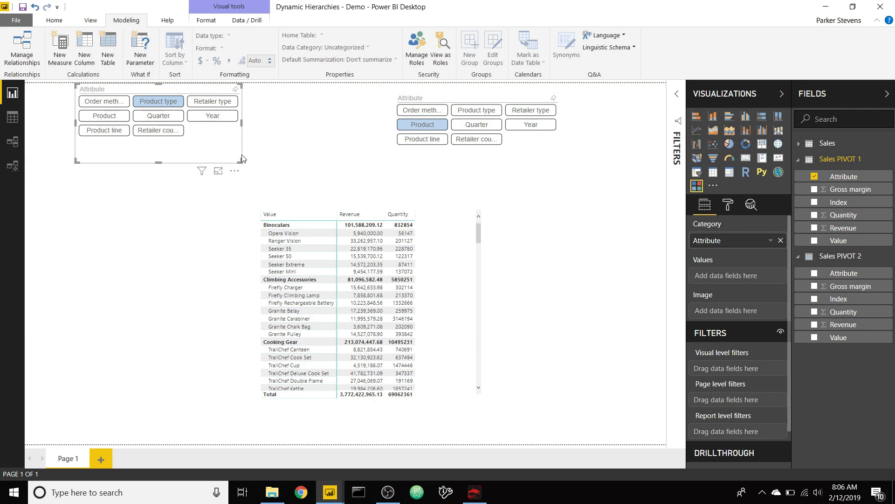
pyautogui.click(491, 161)
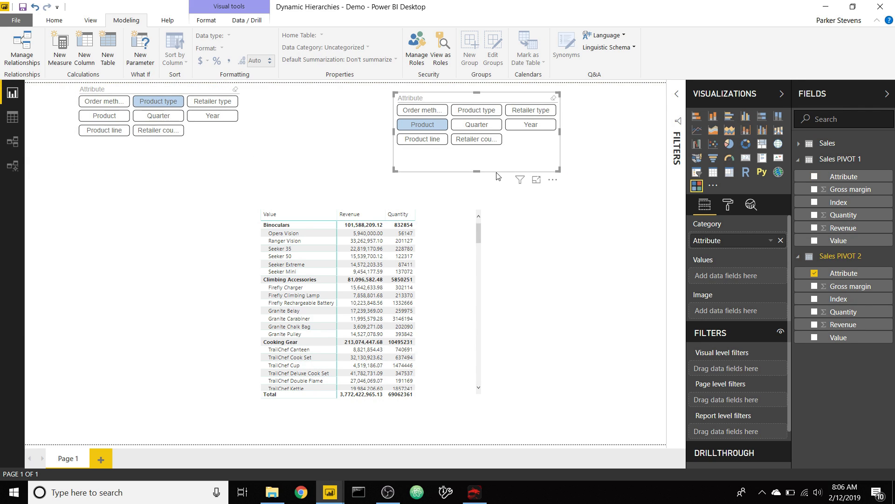
pyautogui.moveTo(491, 161); pyautogui.dragTo(378, 157)
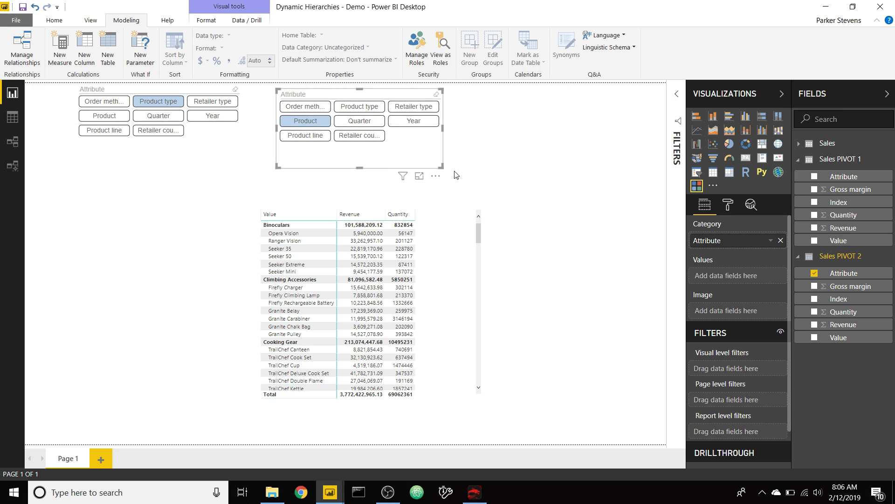
pyautogui.click(242, 83)
# Create a calculated table with the formula Sales PIVOT 3 = 'Sales PIVOT 1'.
pyautogui.click(108, 45)
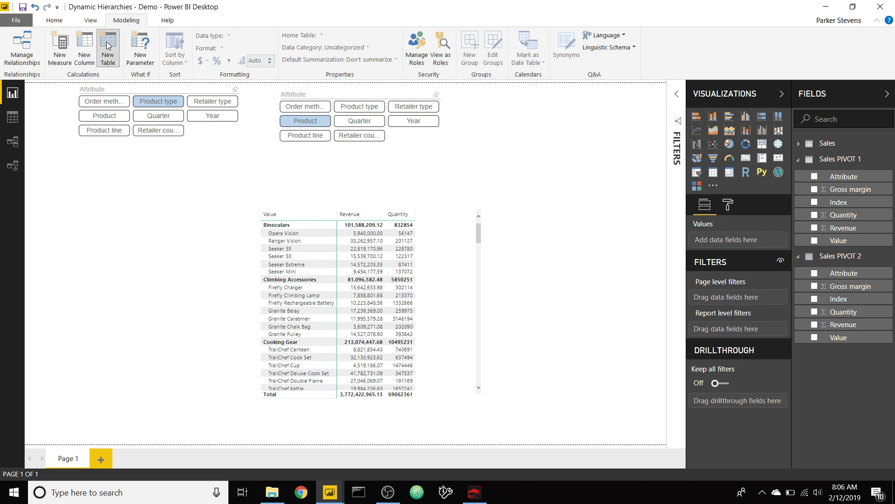
pyautogui.write('Sale')
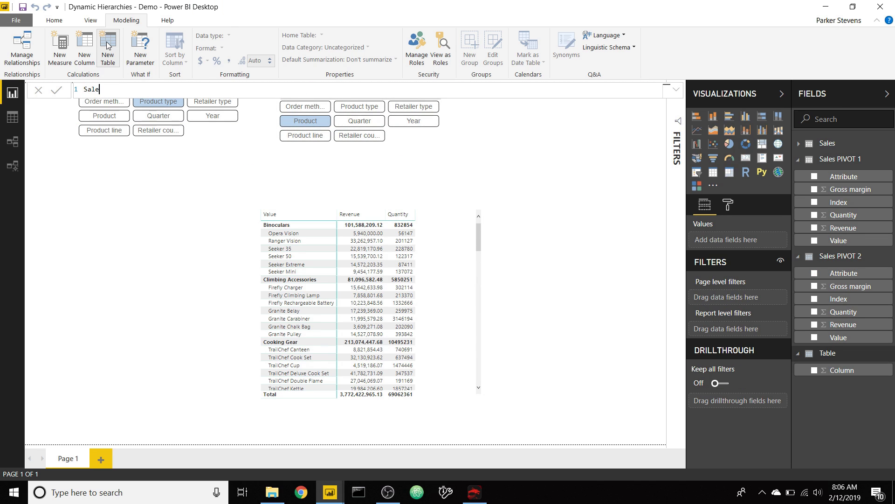
pyautogui.write('s PIVOT 3 = sa')
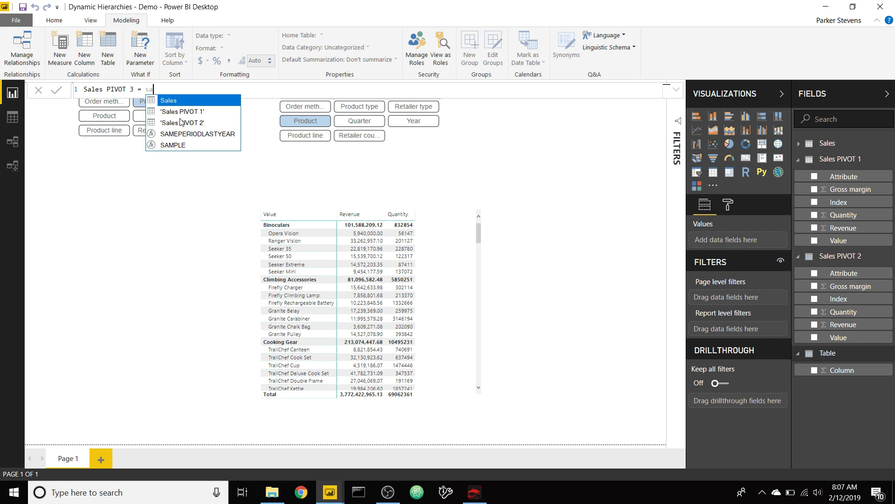
pyautogui.click(181, 113)
pyautogui.press('Return')
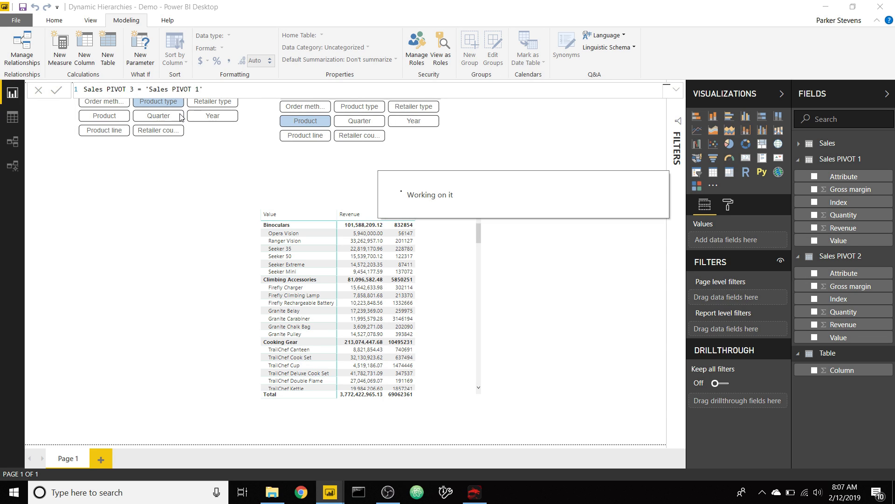
# Relate Sales PIVOT 2 to Sales PIVOT 3 on Index, many-to-many, with single cross filtering where Sales PIVOT 2 filters Sales PIVOT 3.
pyautogui.click(6, 144)
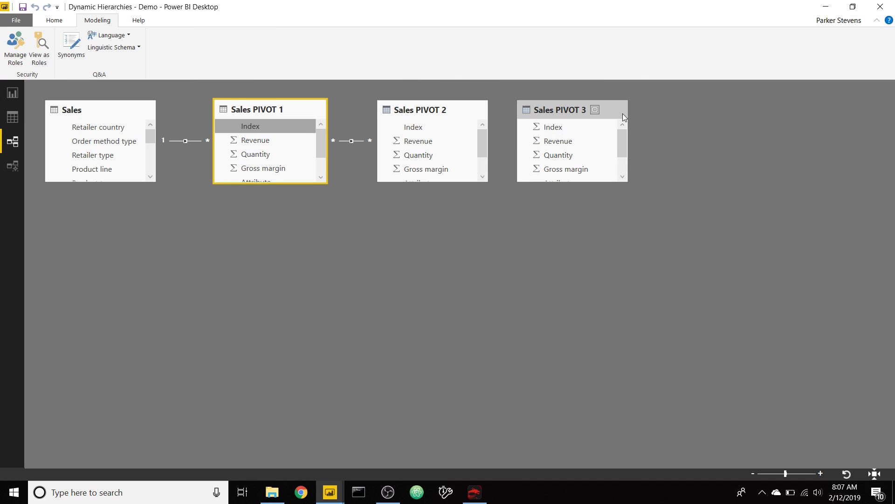
pyautogui.moveTo(623, 113); pyautogui.dragTo(670, 113)
pyautogui.moveTo(440, 130); pyautogui.dragTo(614, 129)
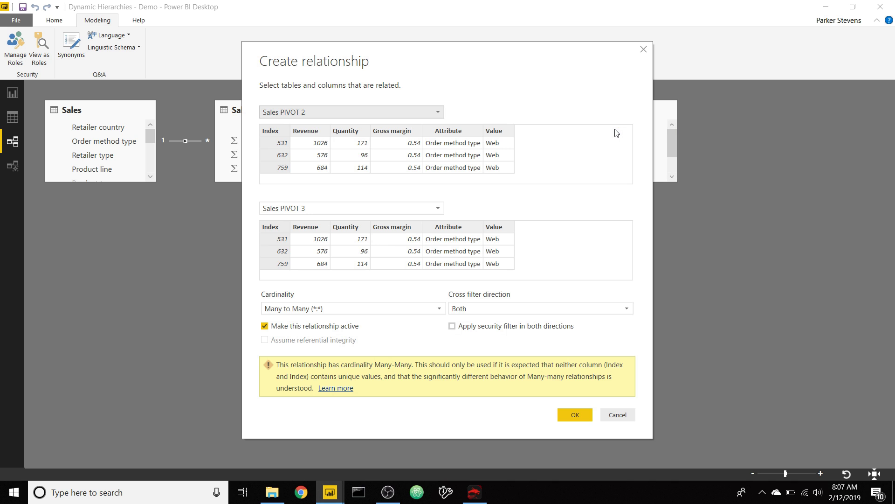
pyautogui.click(568, 309)
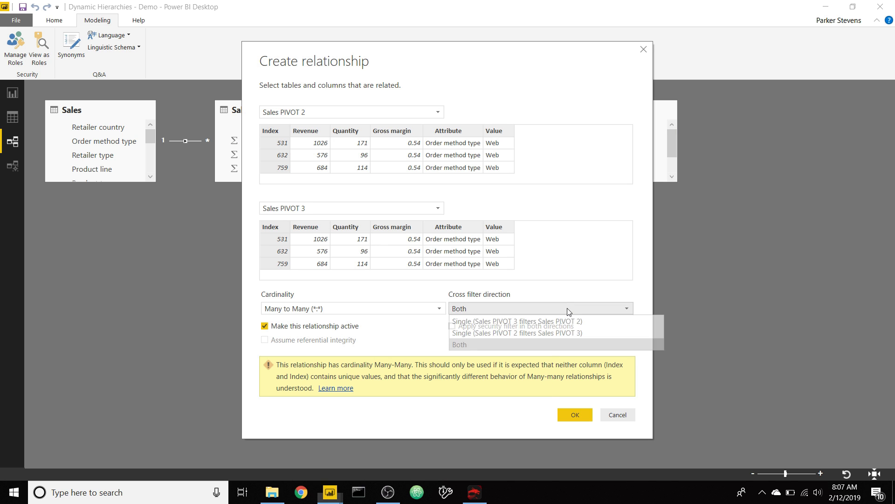
pyautogui.click(542, 333)
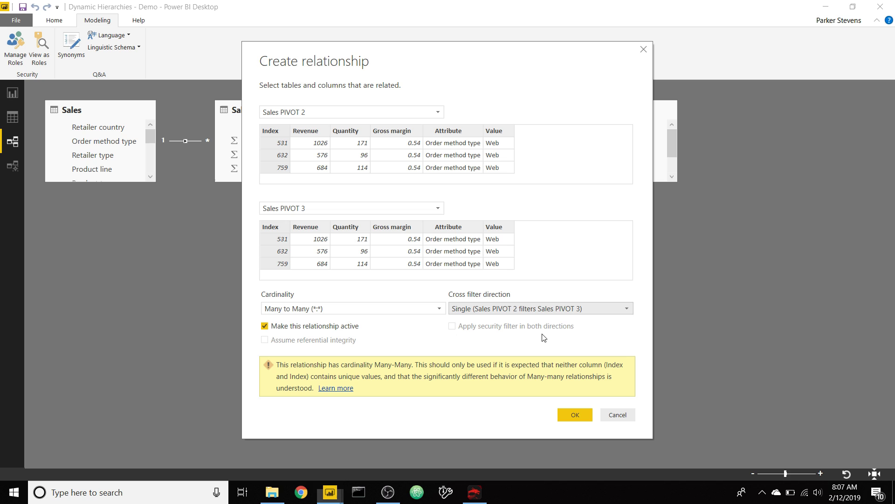
pyautogui.click(576, 417)
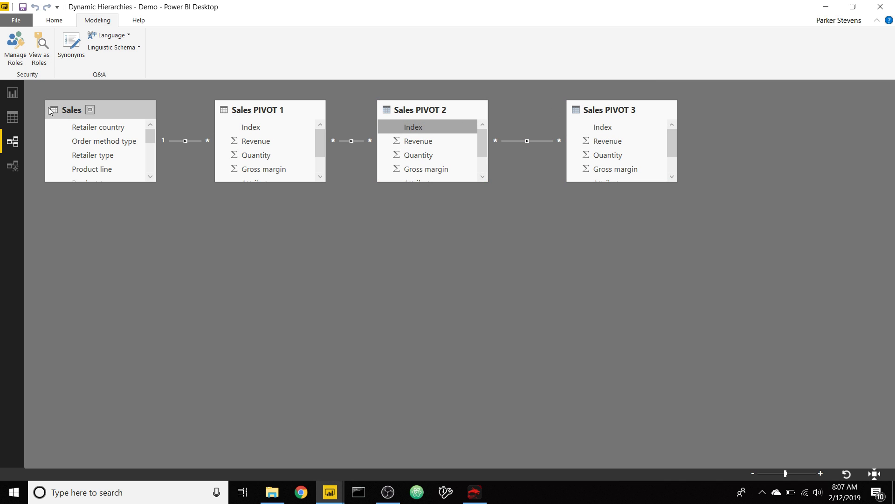
# Add Value from Sales PIVOT 3 as the matrix's third row level and replace its values with Revenue and Quantity from Sales PIVOT 3.
pyautogui.click(13, 92)
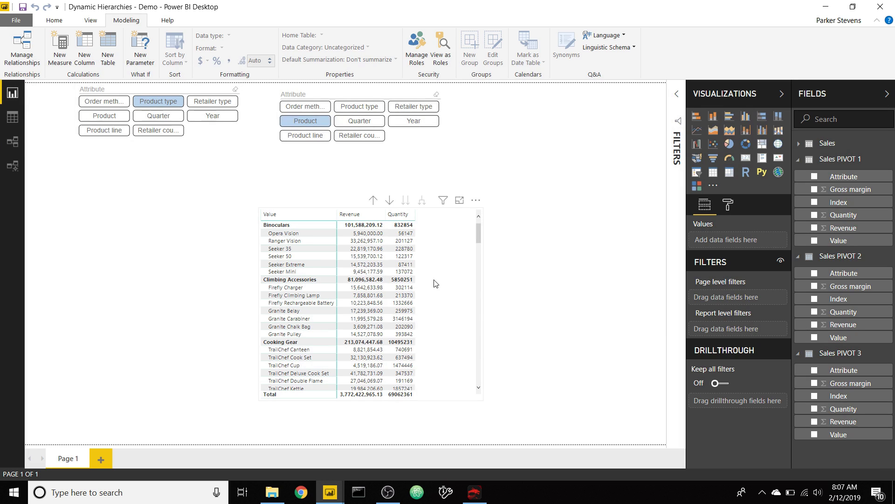
pyautogui.click(446, 283)
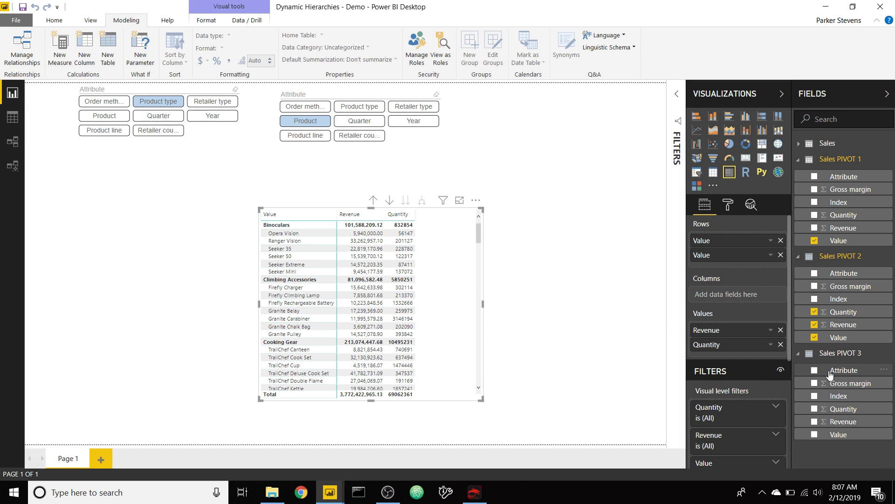
pyautogui.moveTo(839, 435); pyautogui.dragTo(736, 275)
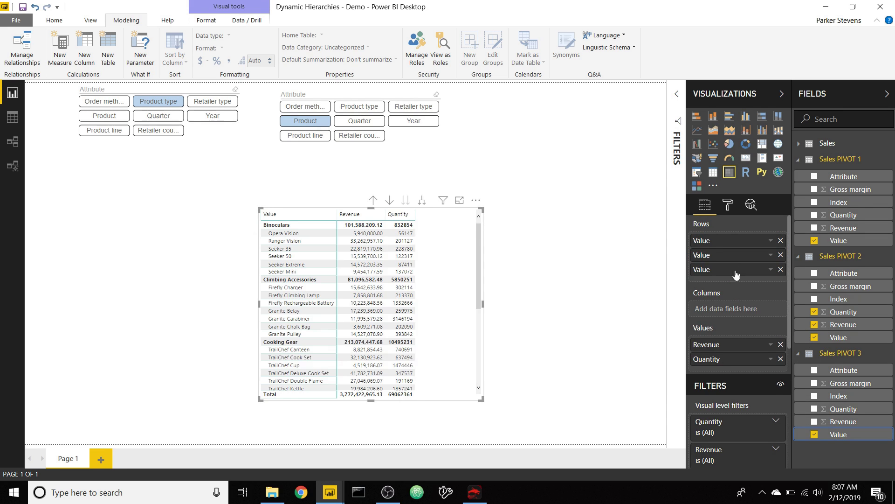
pyautogui.click(782, 345)
pyautogui.click(782, 345)
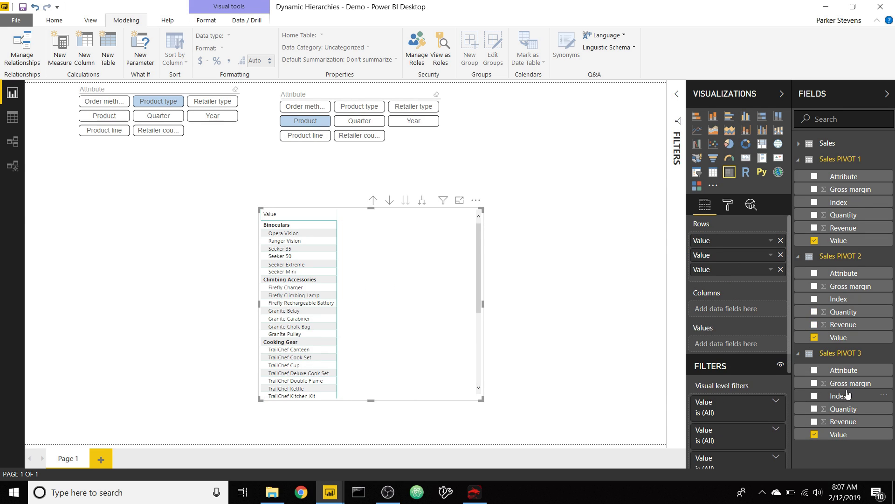
pyautogui.moveTo(855, 414); pyautogui.dragTo(746, 345)
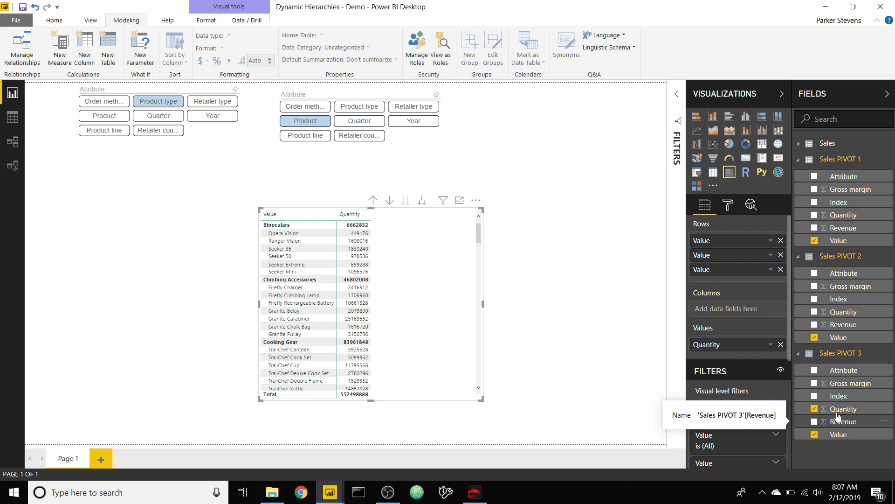
pyautogui.moveTo(842, 422); pyautogui.dragTo(730, 344)
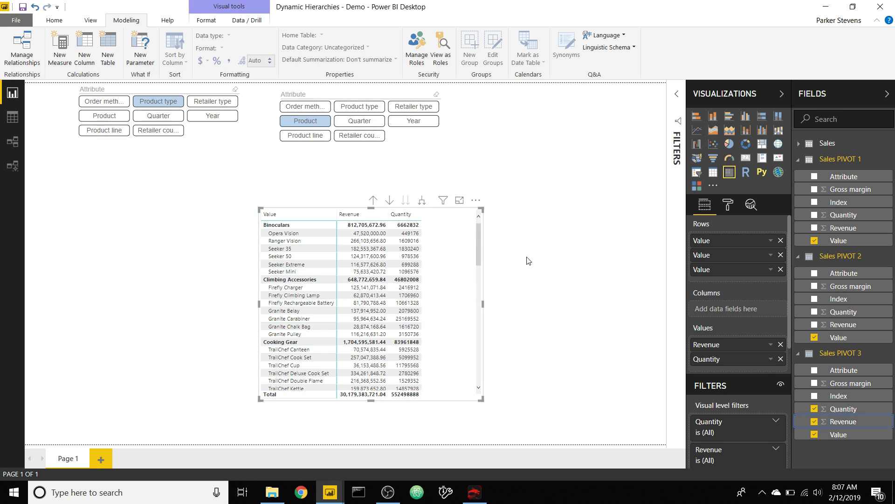
# Duplicate the second Attribute slicer, place the copy beside it, and set its category to Attribute from Sales PIVOT 3.
pyautogui.click(421, 143)
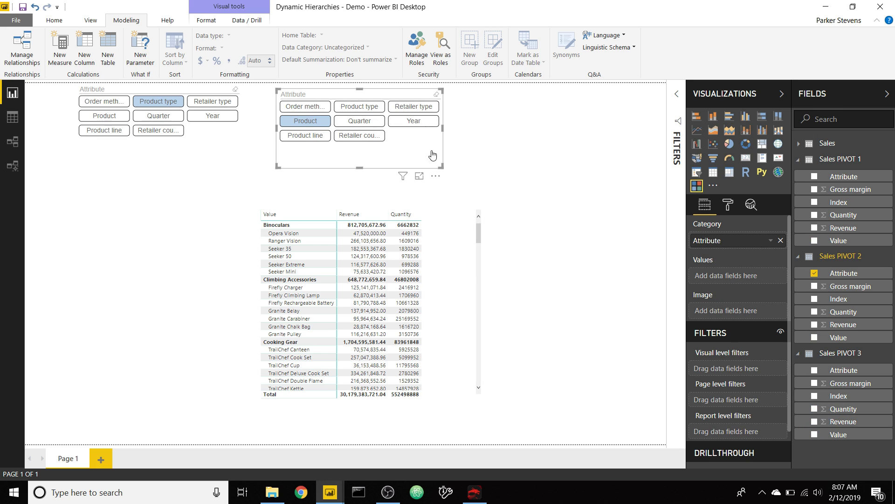
pyautogui.moveTo(439, 165); pyautogui.dragTo(662, 163)
pyautogui.click(663, 177)
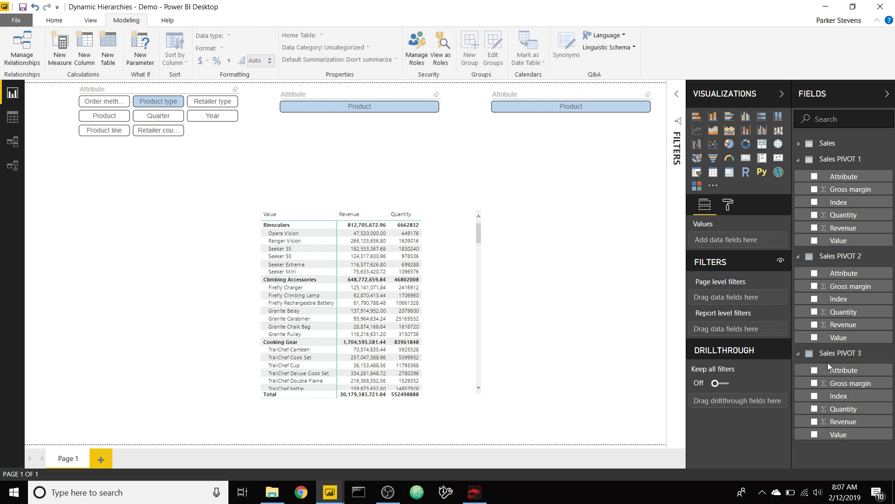
pyautogui.click(603, 125)
pyautogui.moveTo(842, 371); pyautogui.dragTo(730, 243)
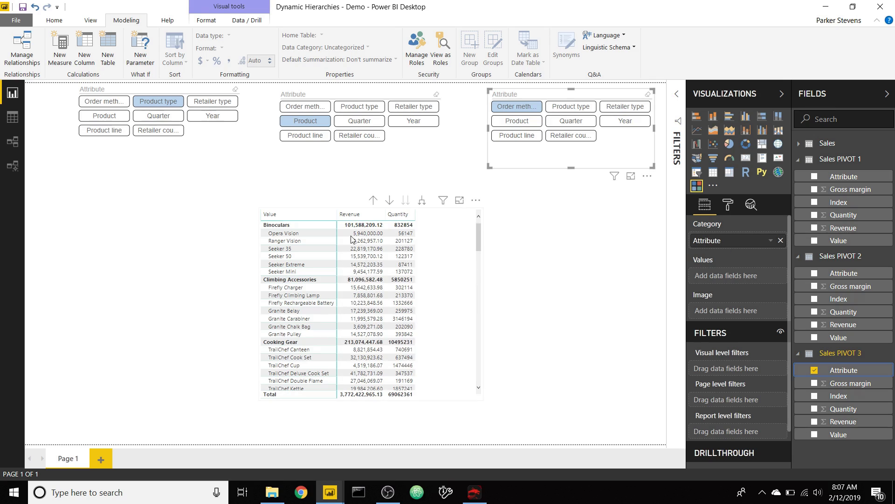
# Expand the matrix down one more level and test it with Year and Quarter in the third slicer.
pyautogui.click(422, 202)
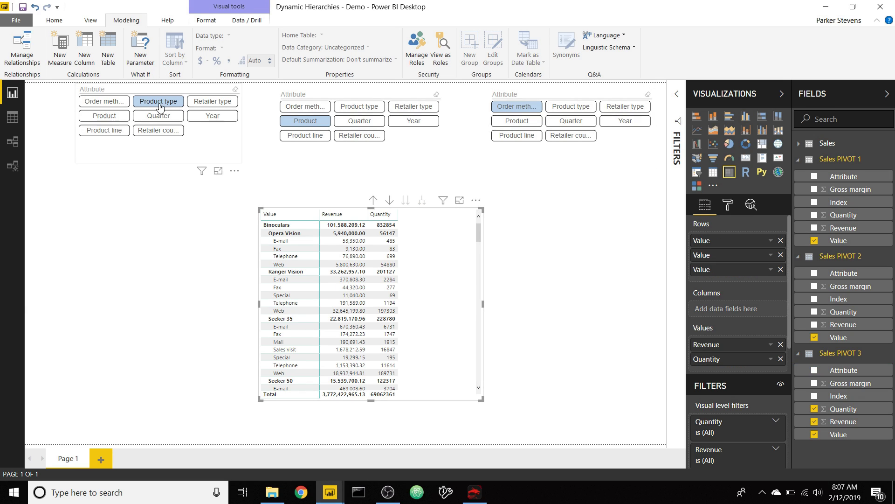
pyautogui.click(621, 127)
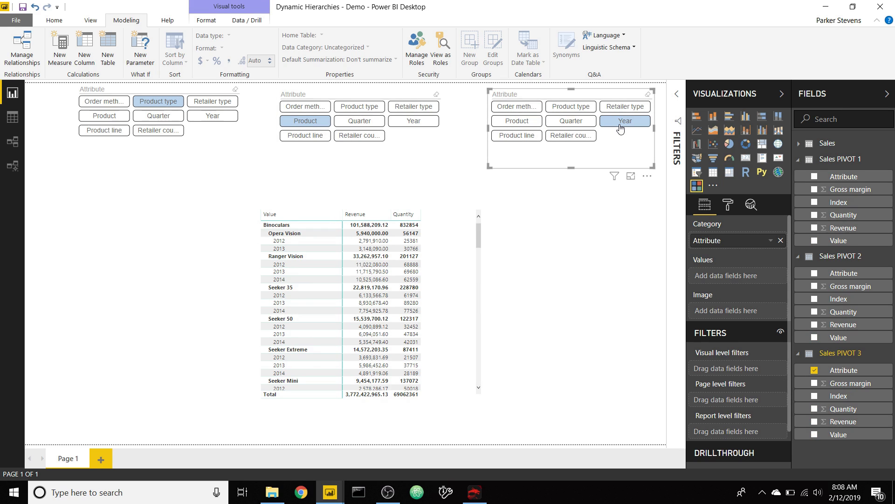
pyautogui.click(569, 124)
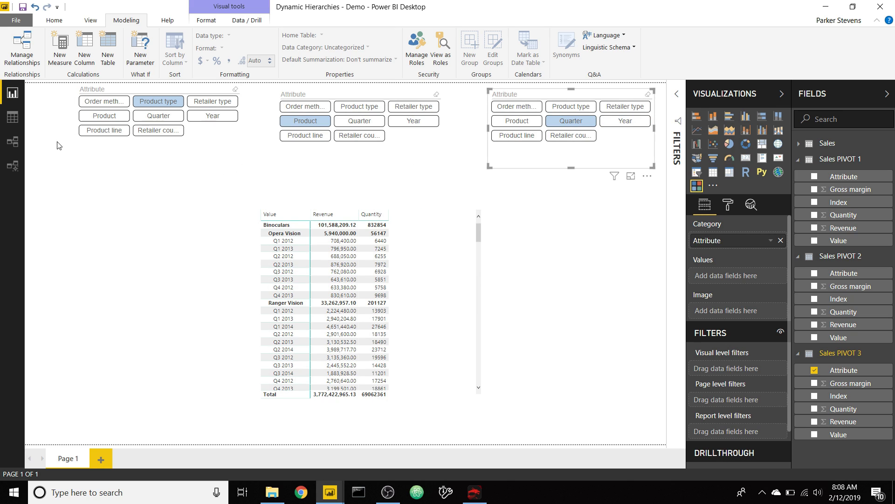
# Review the chain of relationships from Sales through Sales PIVOT 3 in the model, and return to the report page.
pyautogui.click(13, 141)
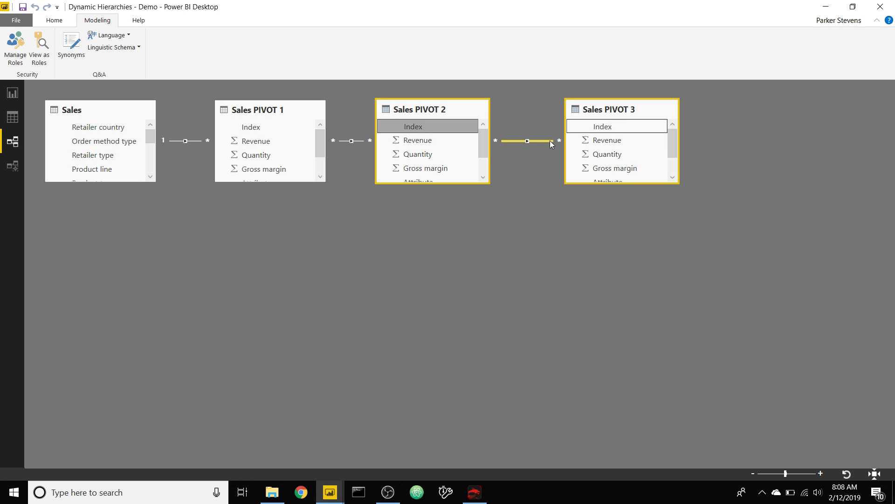
pyautogui.click(12, 94)
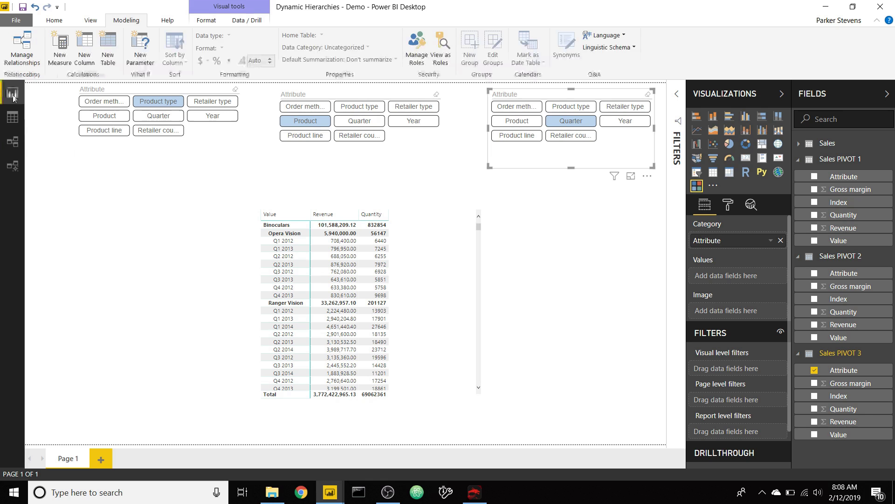
pyautogui.click(545, 300)
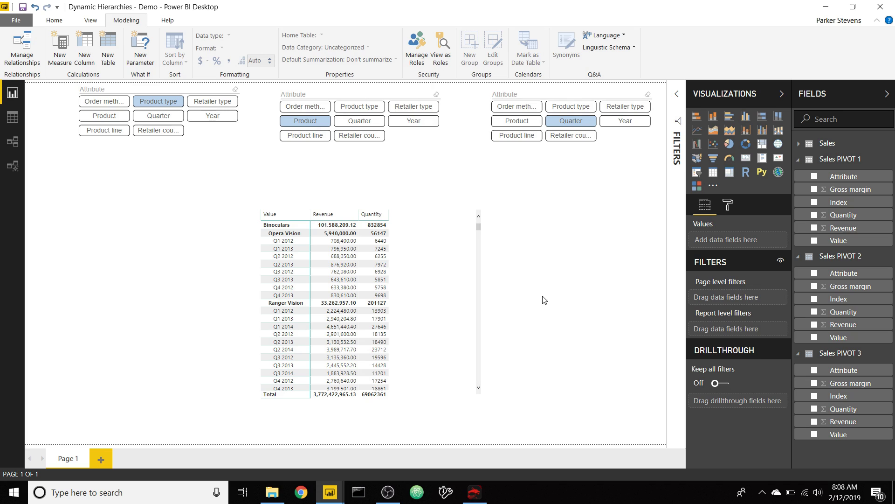